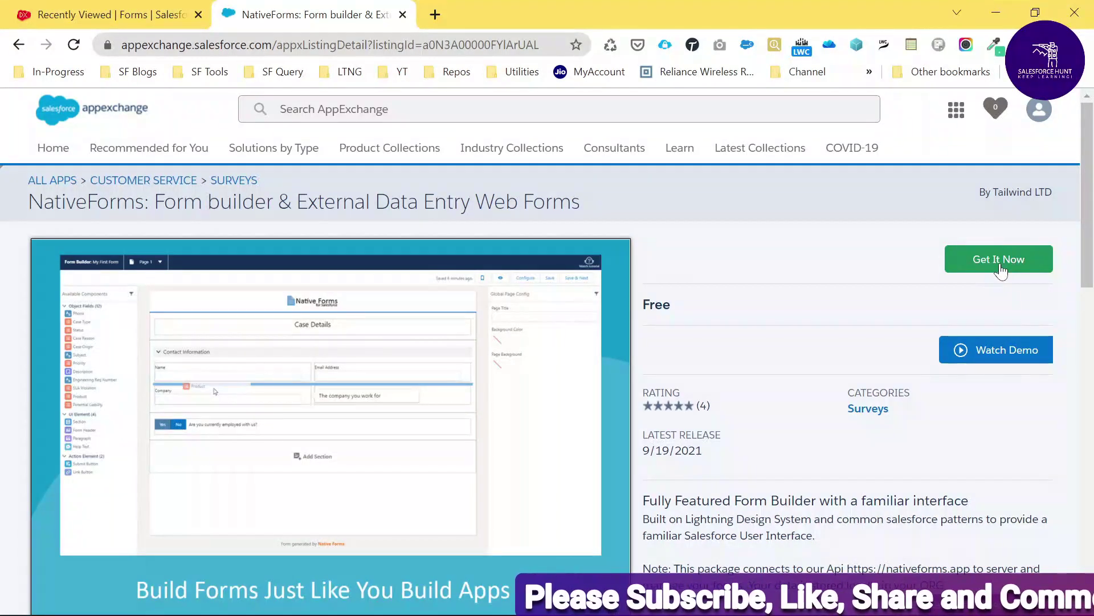
Switch to the Salesforce tab to work with the Native Forms app
left_click(154, 16)
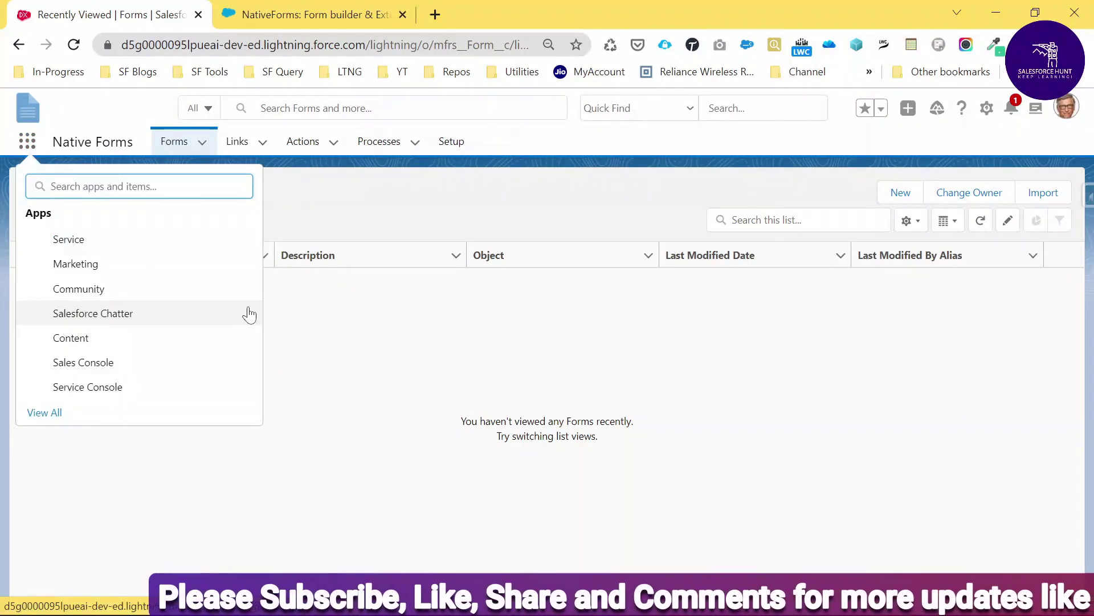
Open the Native Forms app by searching 'nativ' in the App Launcher and start a new form
type("nativ")
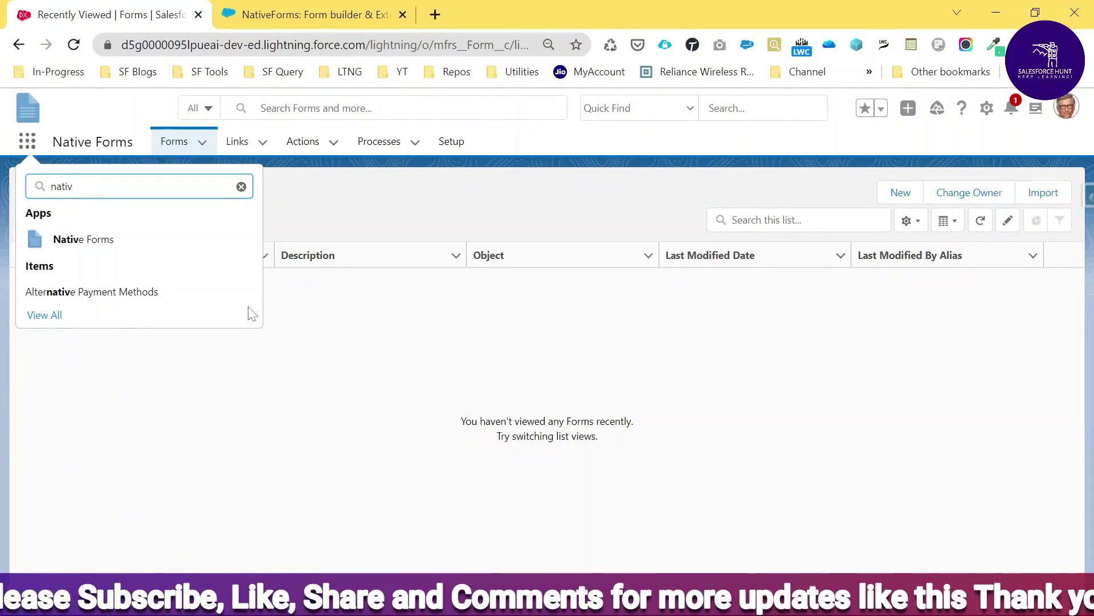
mouse_move(120, 226)
left_mouse_down()
mouse_move(13, 225)
mouse_move(114, 261)
mouse_move(77, 223)
left_mouse_up()
left_click_drag(161, 230, 227, 216)
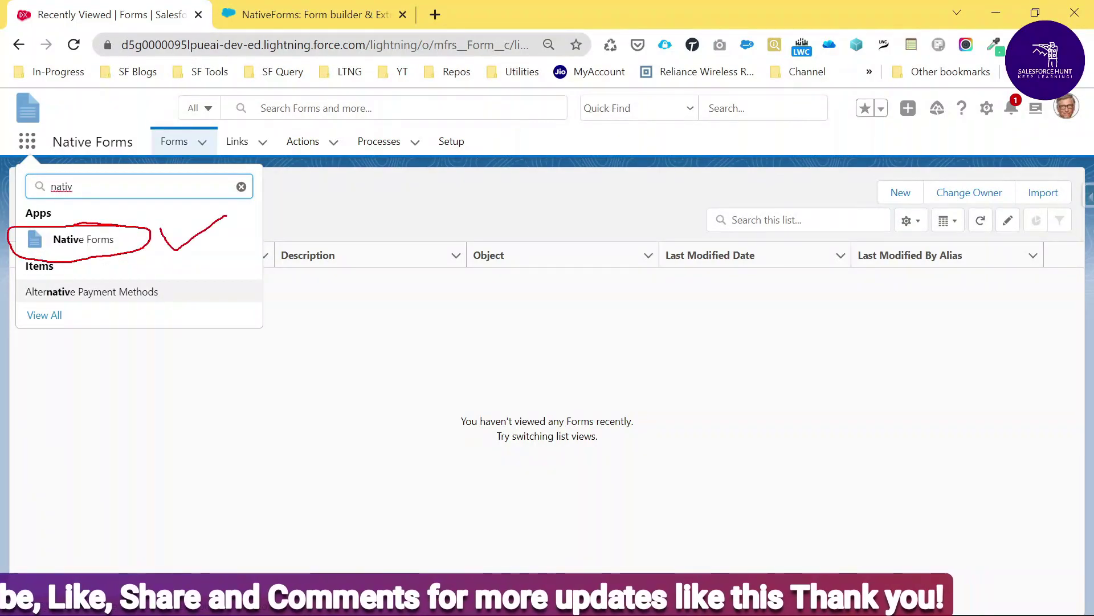
key("Escape")
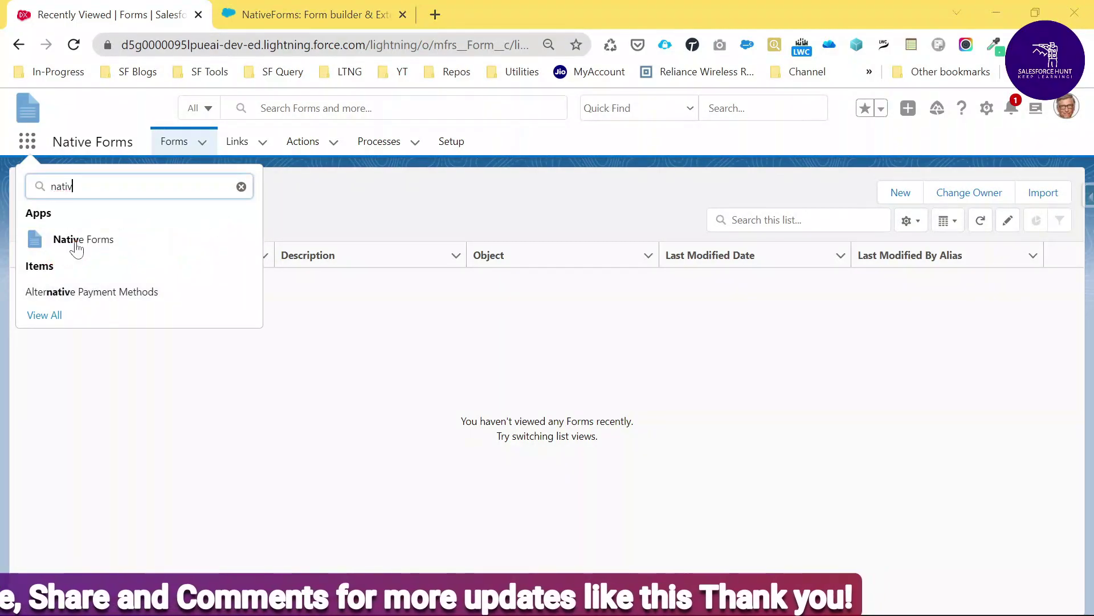
key("Return")
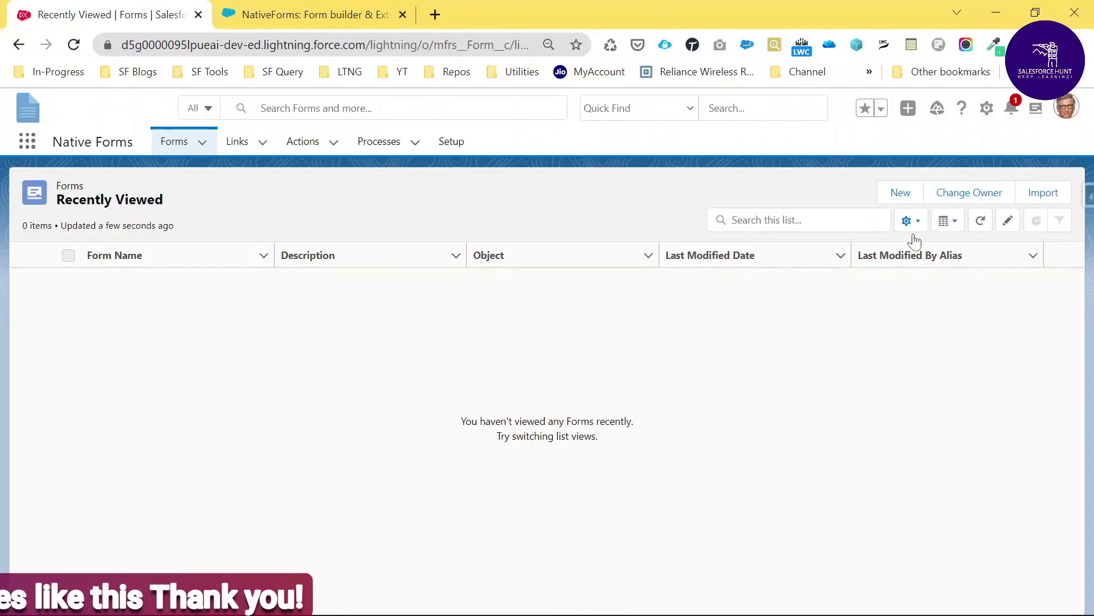
left_click(900, 195)
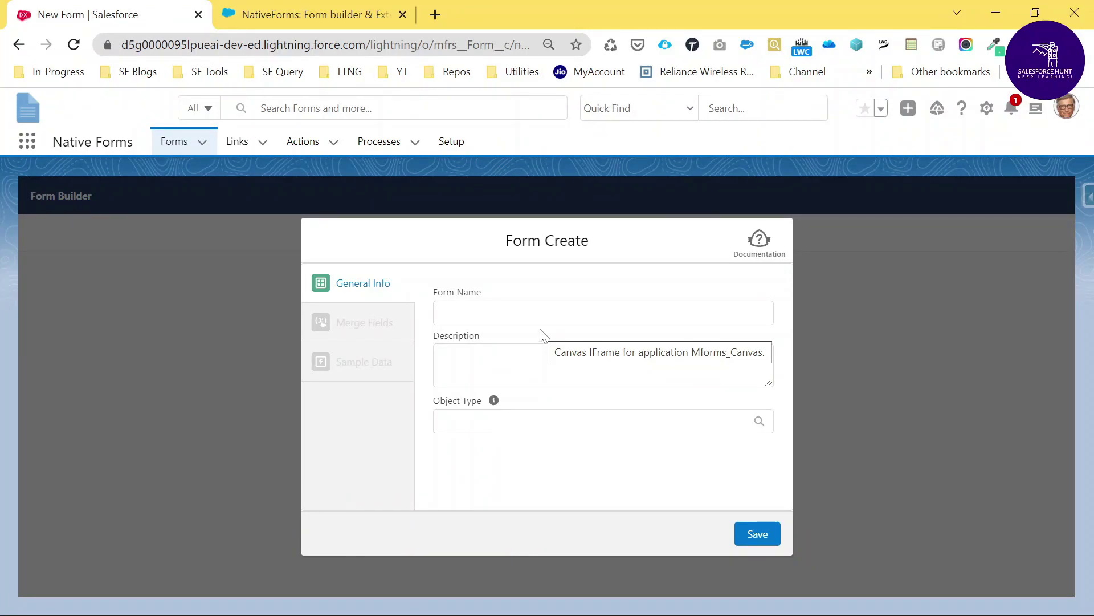
Create 'Contact Form' with description 'This is Contact Form' on the Contact object
left_click(603, 312)
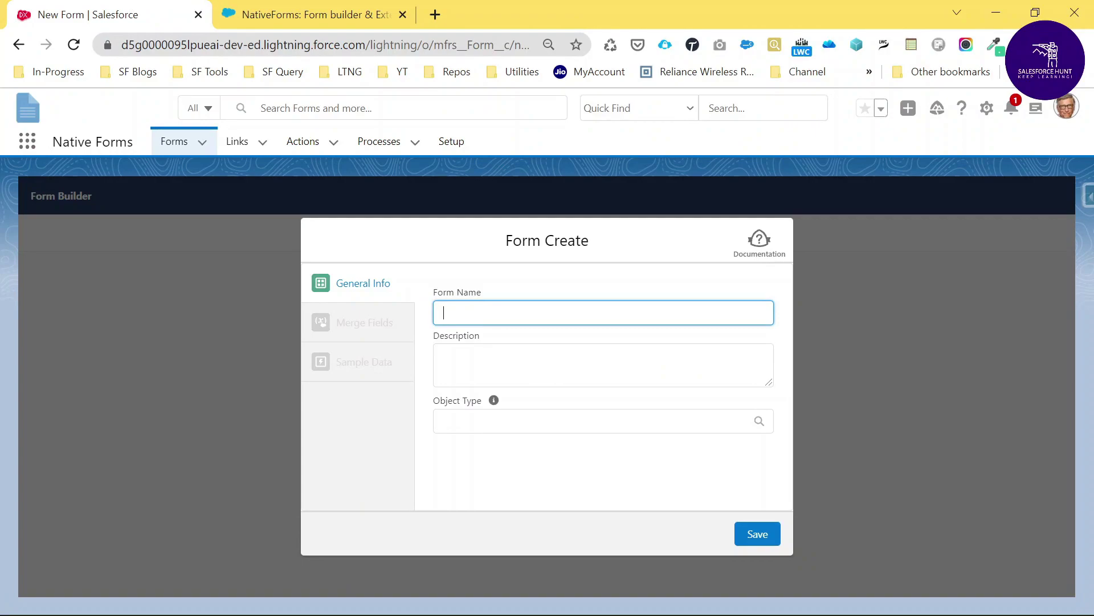
type("Contact Form")
left_click(603, 365)
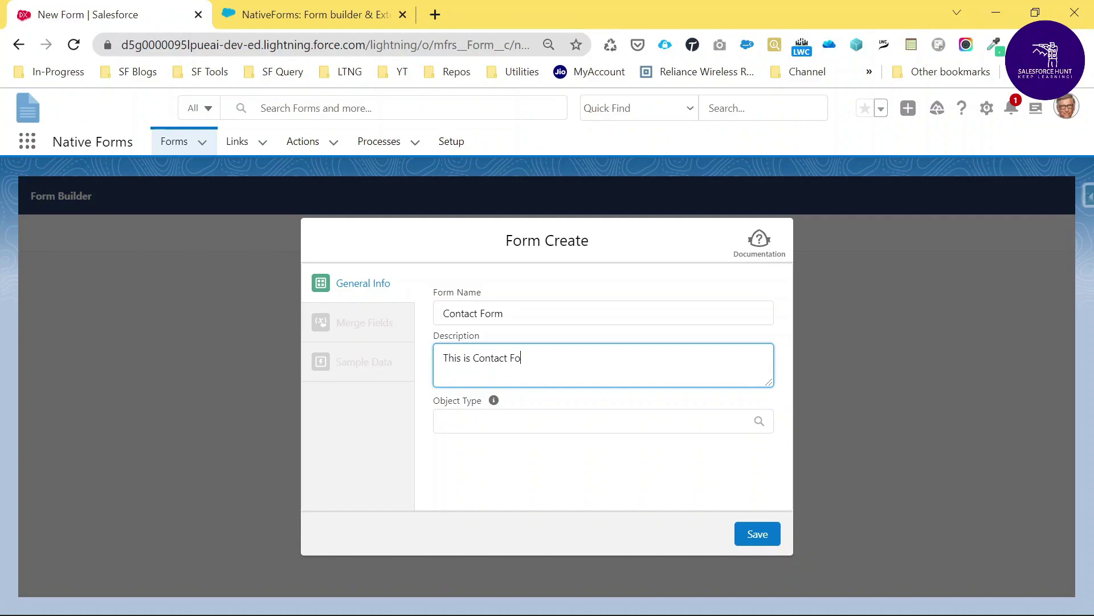
key("Tab")
key("Tab")
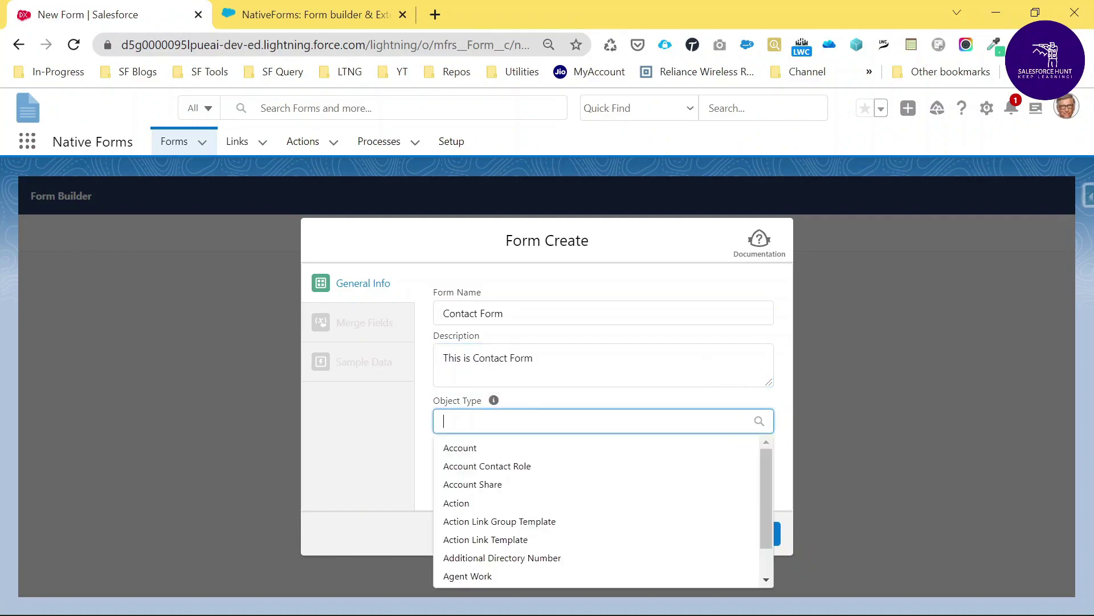
type("contac")
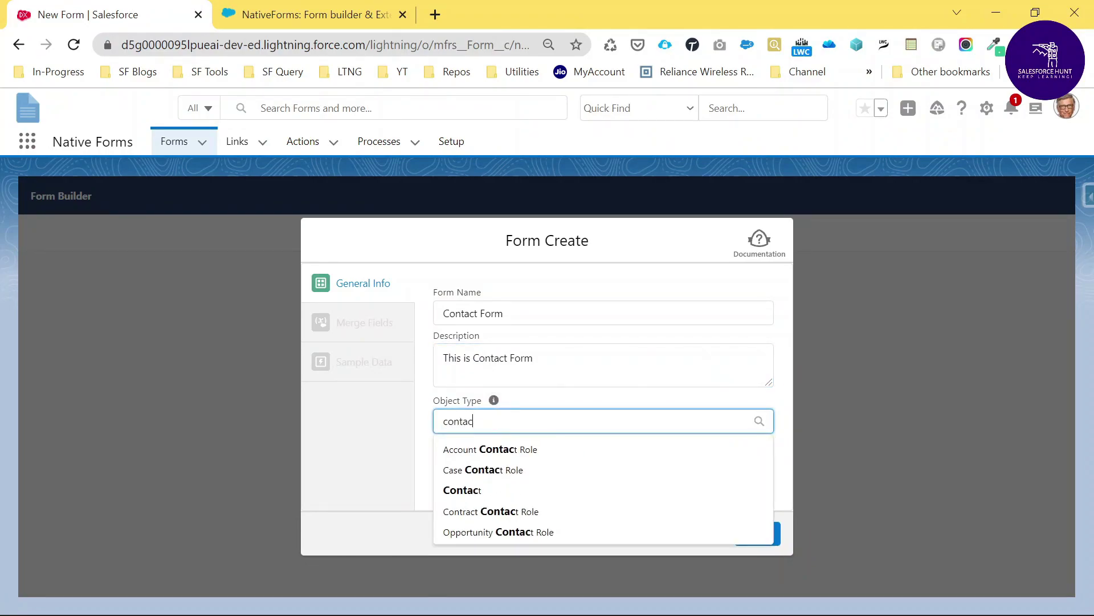
left_click(485, 491)
left_click(754, 534)
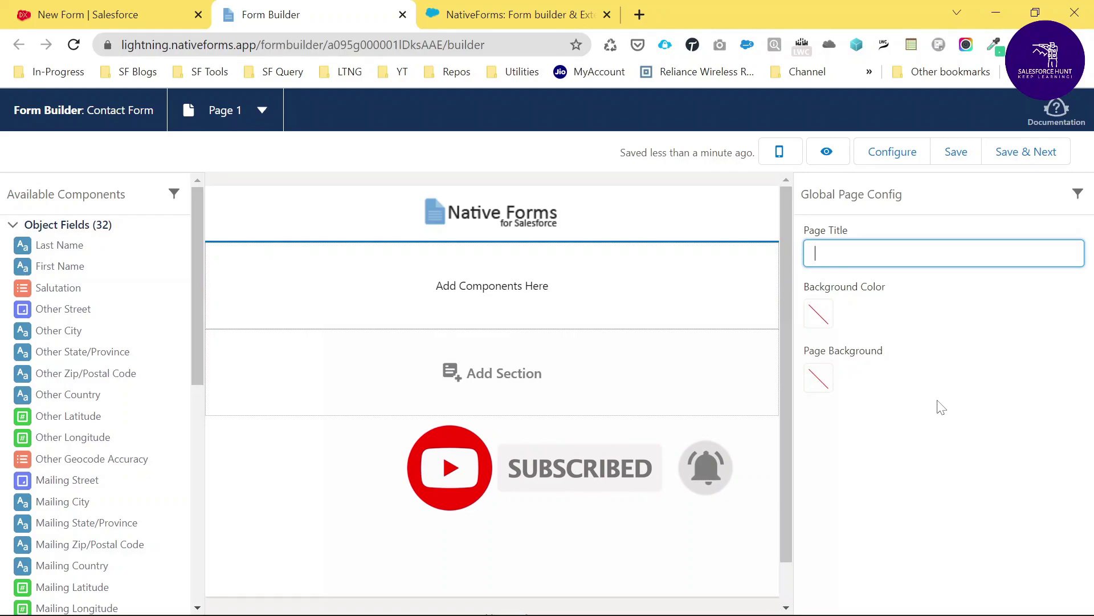
Preview the empty Contact Form, return to editing, and open the header settings
left_click(830, 159)
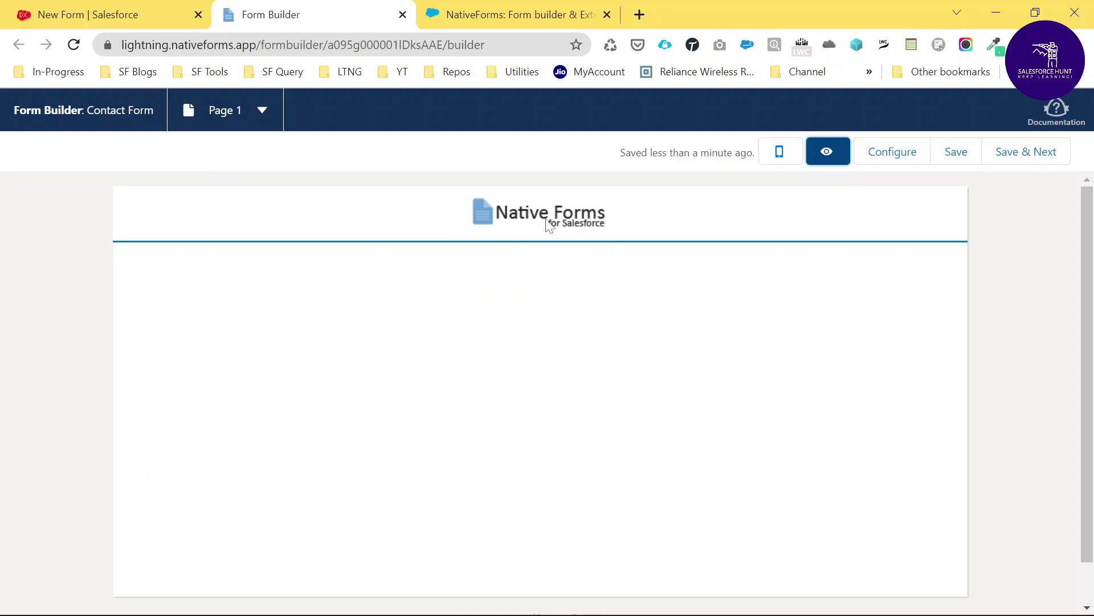
left_click(827, 152)
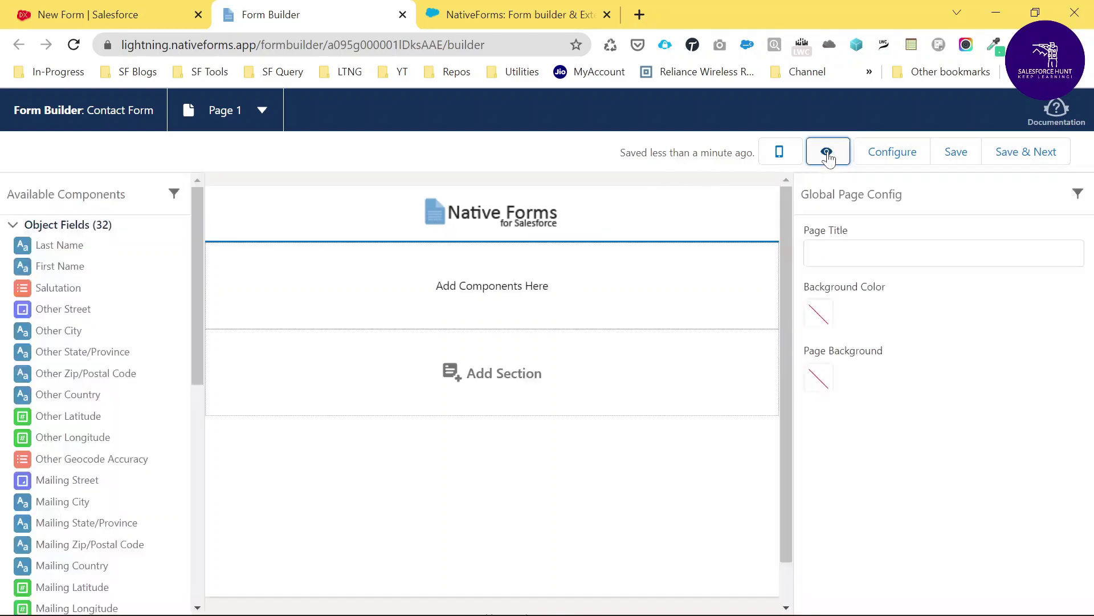
left_click(522, 223)
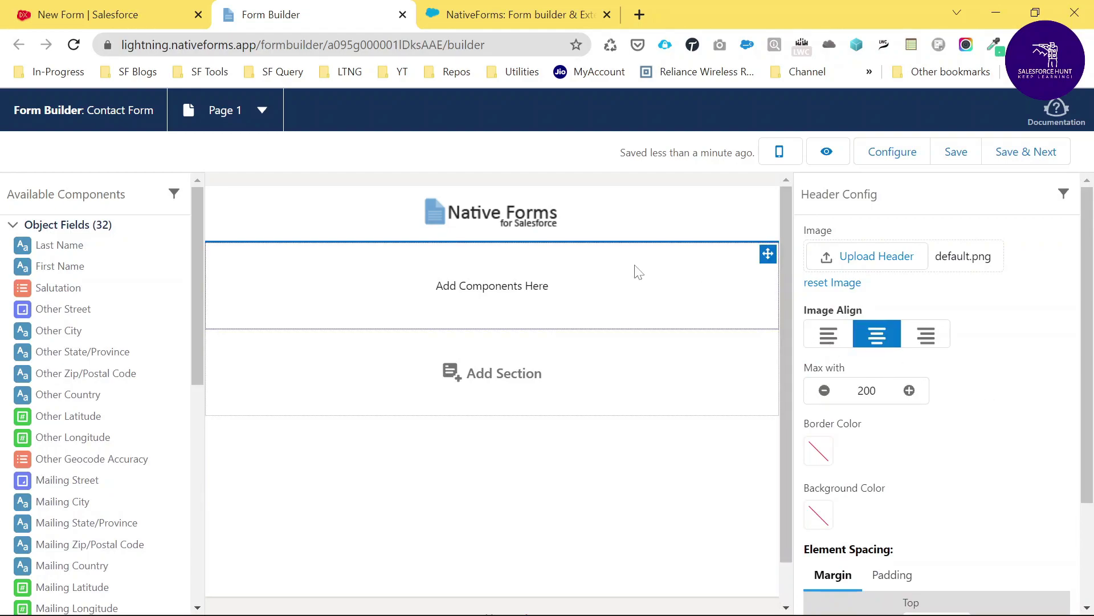
Left-align the header logo and give the header a light lavender background
left_click(828, 335)
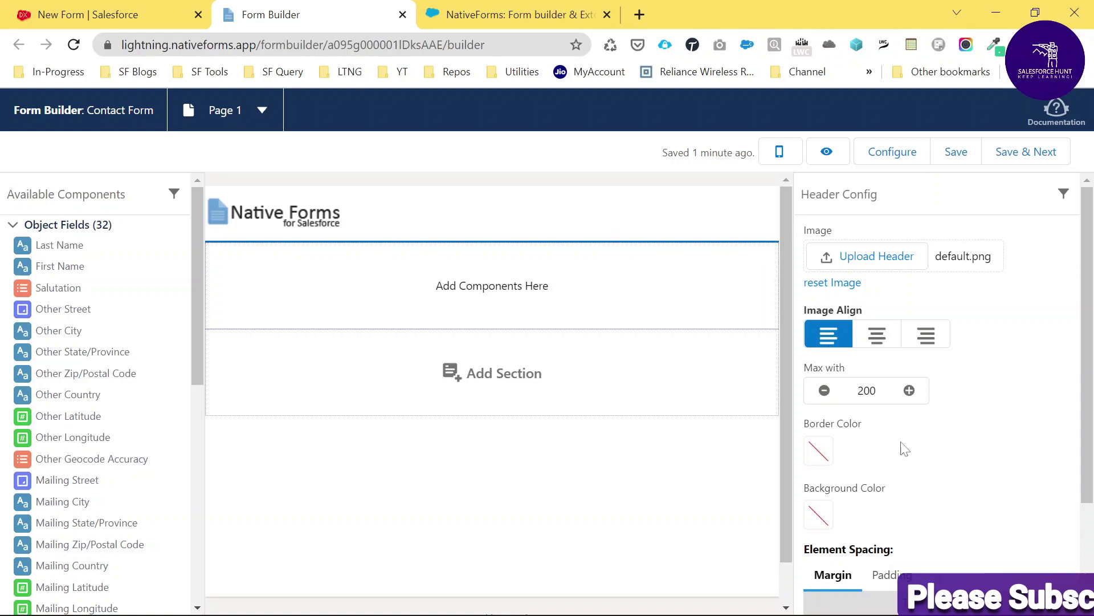
scroll(851, 463, "down", 1)
left_click(818, 429)
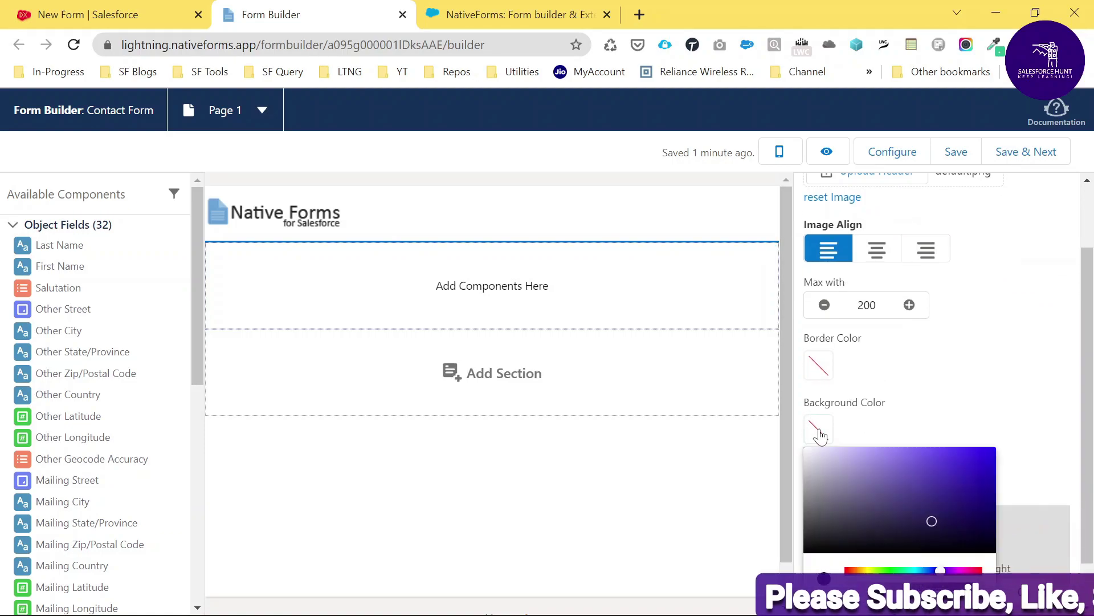
mouse_move(931, 520)
left_mouse_down()
mouse_move(866, 465)
mouse_move(825, 458)
left_mouse_up()
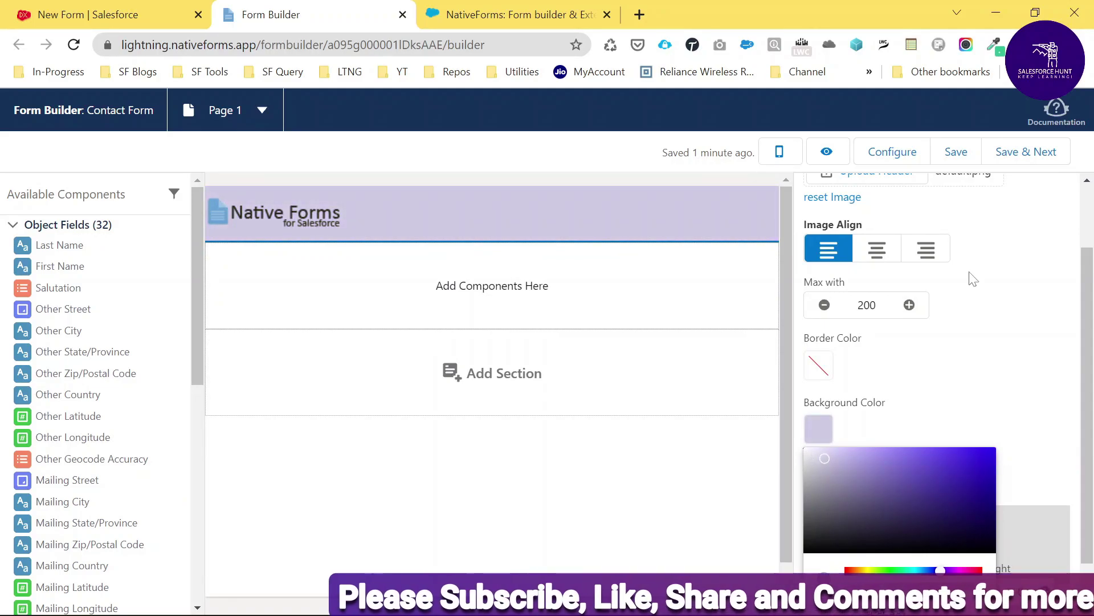
left_click(958, 341)
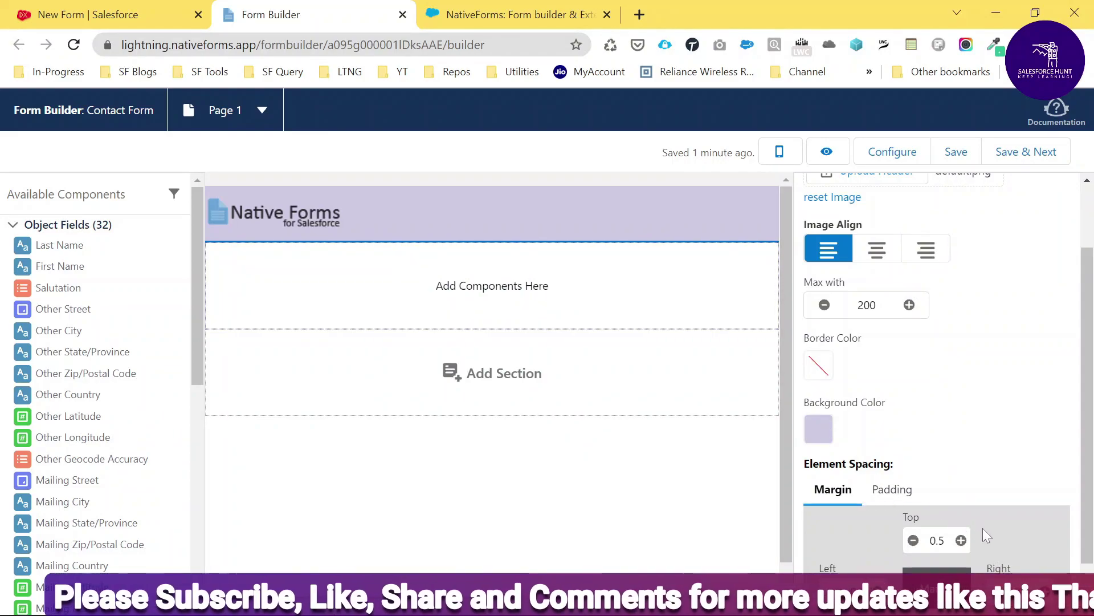
Set the header's top margin to 0.5
scroll(958, 491, "down", 1)
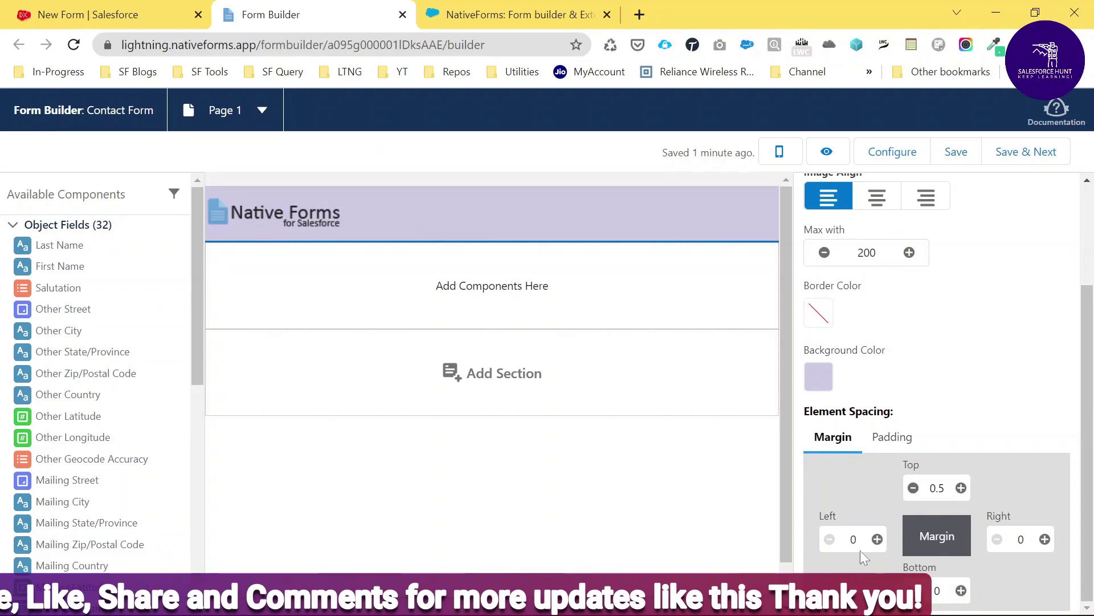
left_click(914, 488)
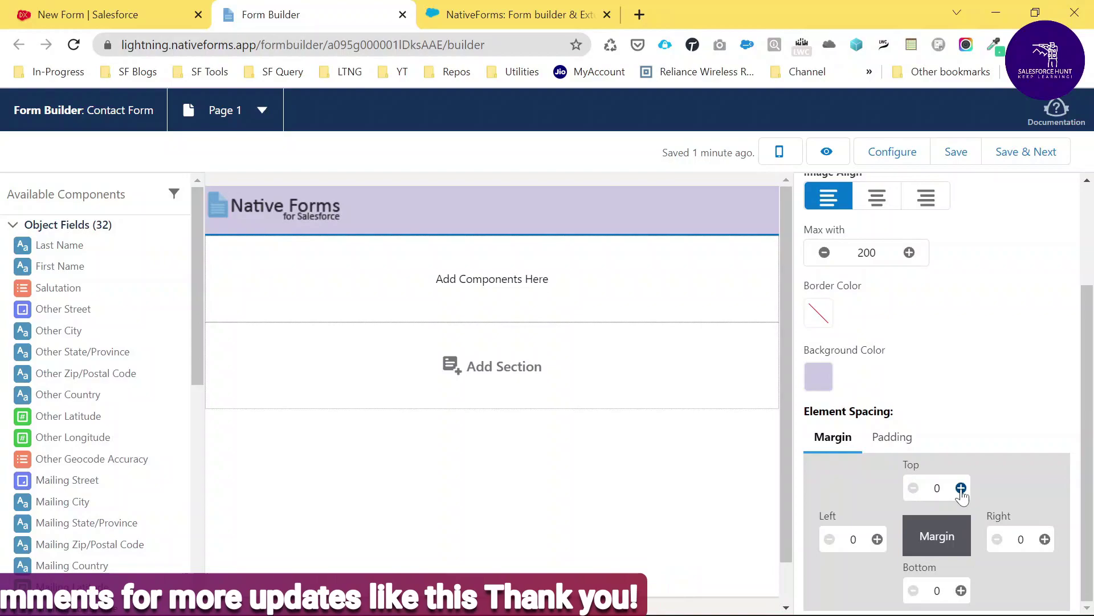
left_click(961, 488)
left_click(961, 488)
left_click(913, 488)
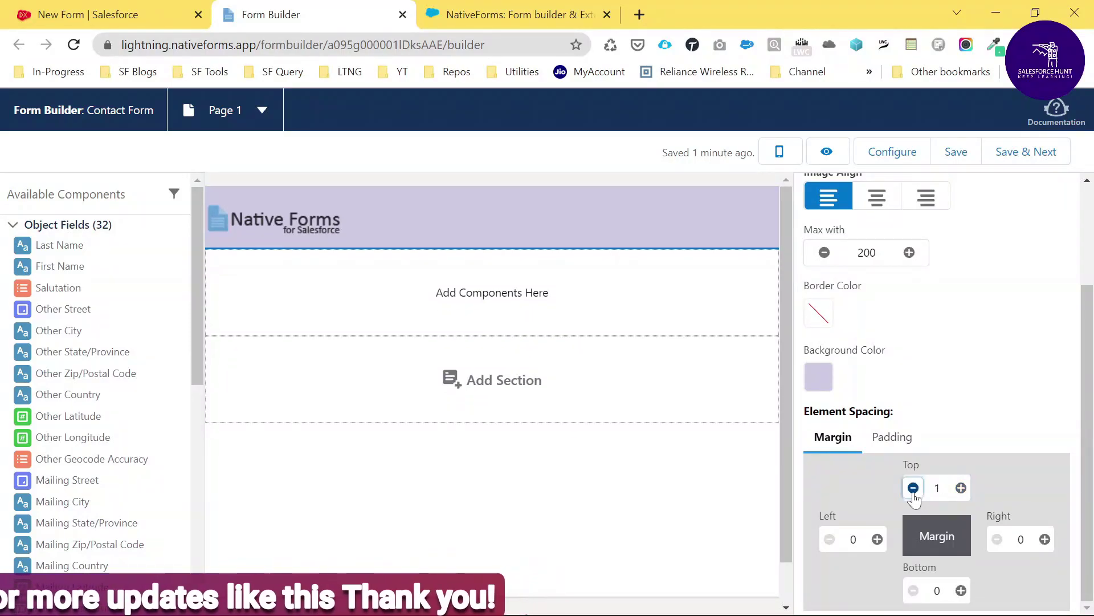
left_click(913, 488)
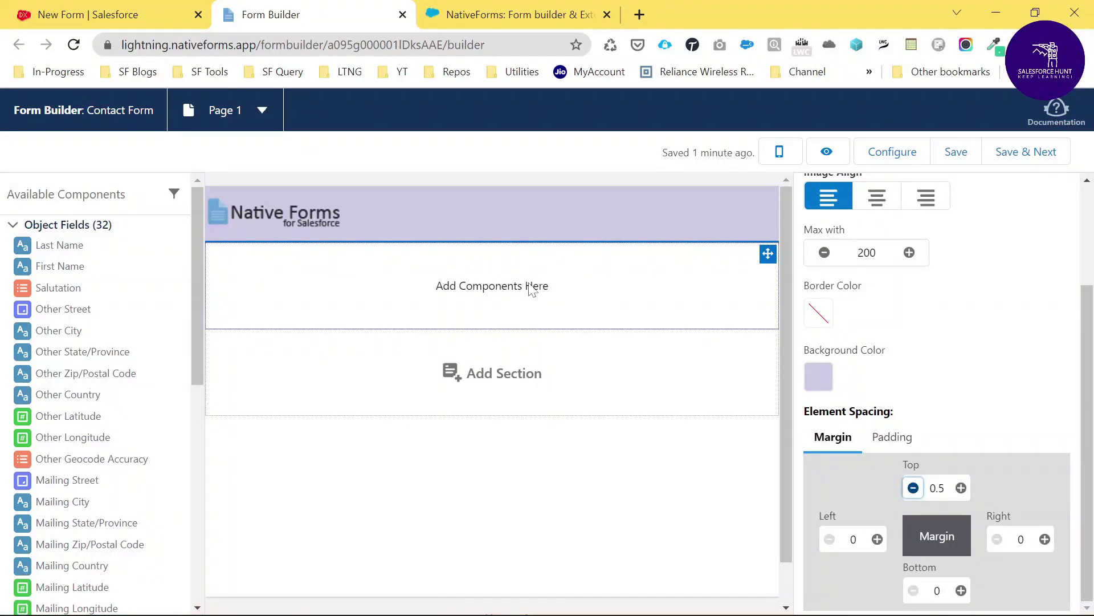
Place First Name beside Last Name, with Email and Title in a row below
left_click_drag(74, 268, 277, 273)
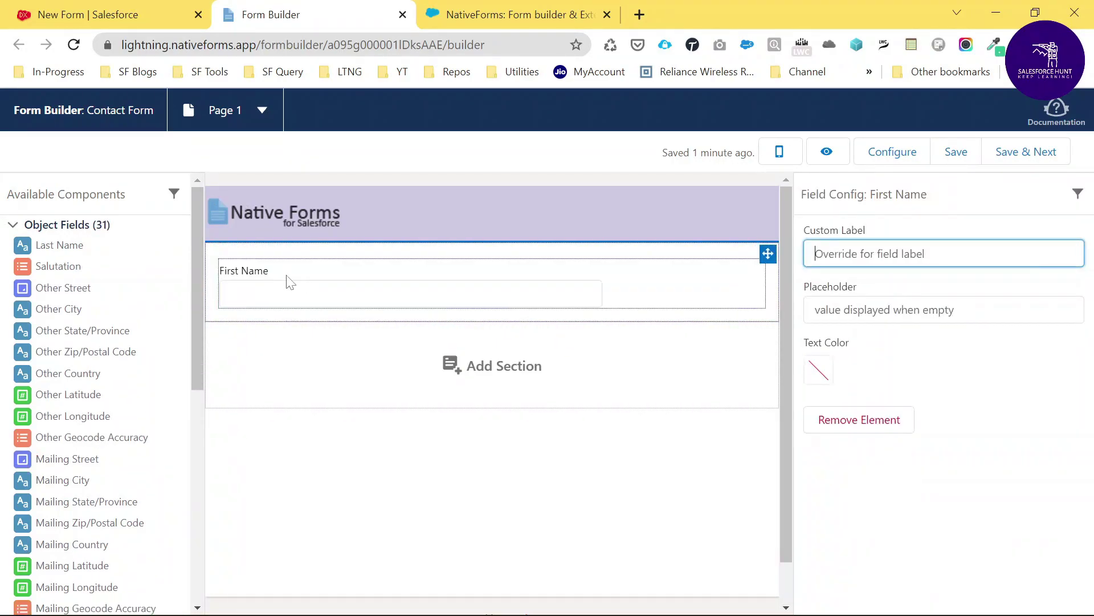
left_click_drag(57, 245, 596, 311)
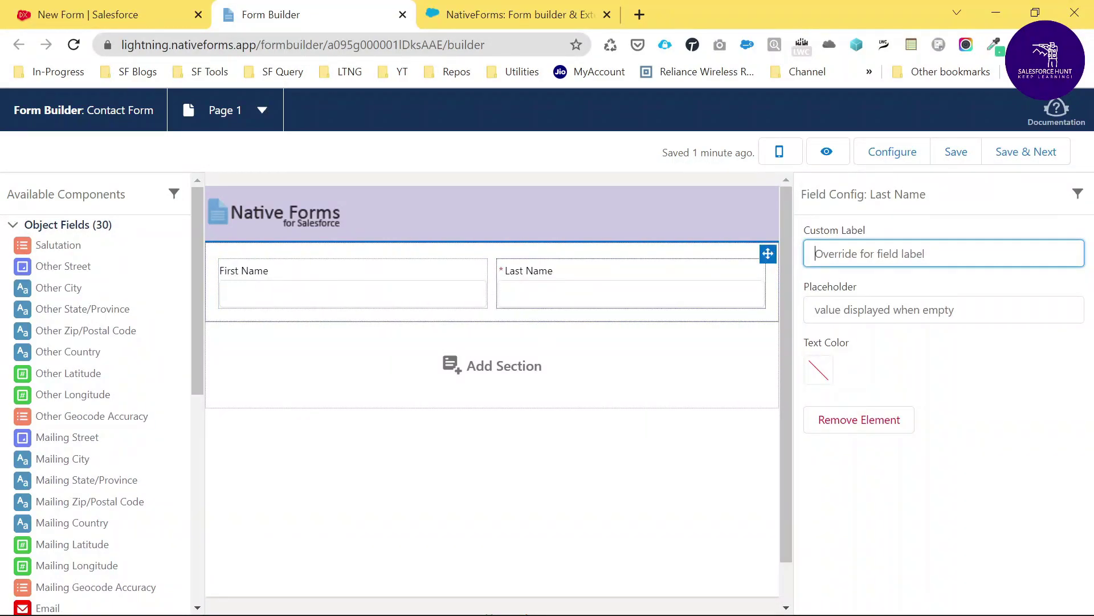
scroll(85, 431, "down", 3)
left_click_drag(44, 448, 298, 305)
left_click_drag(49, 439, 590, 348)
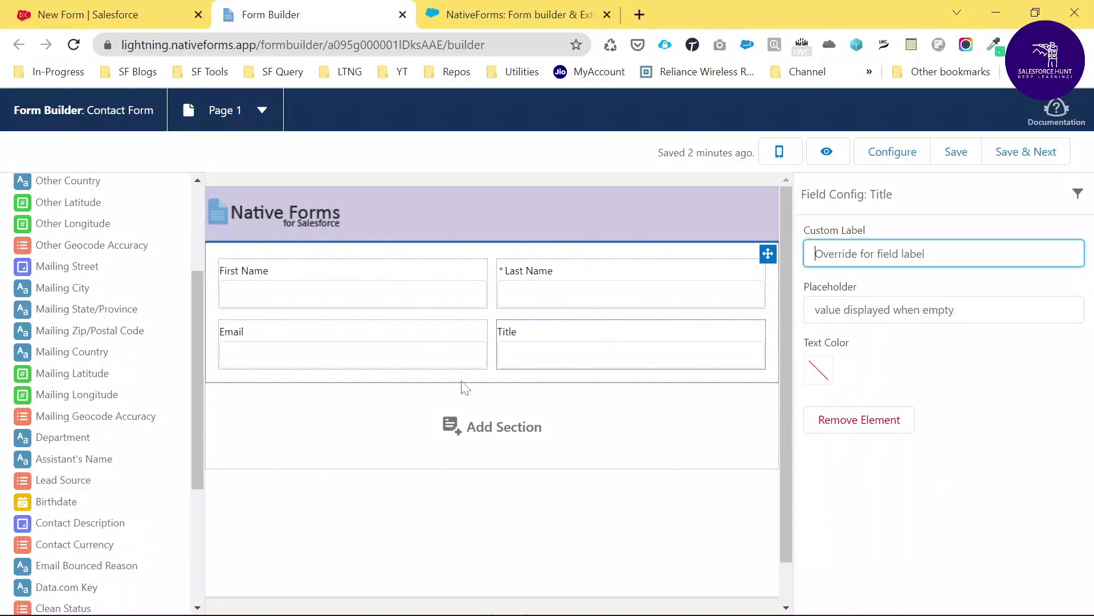
left_click(493, 436)
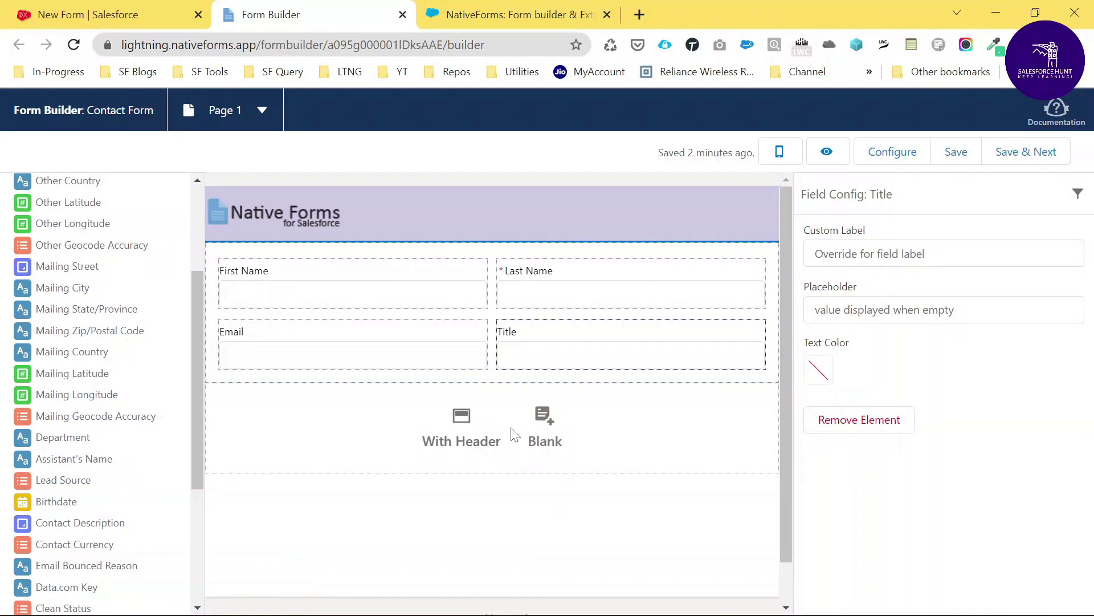
Add a section with a header and title it 'Personal Info'
left_click(462, 431)
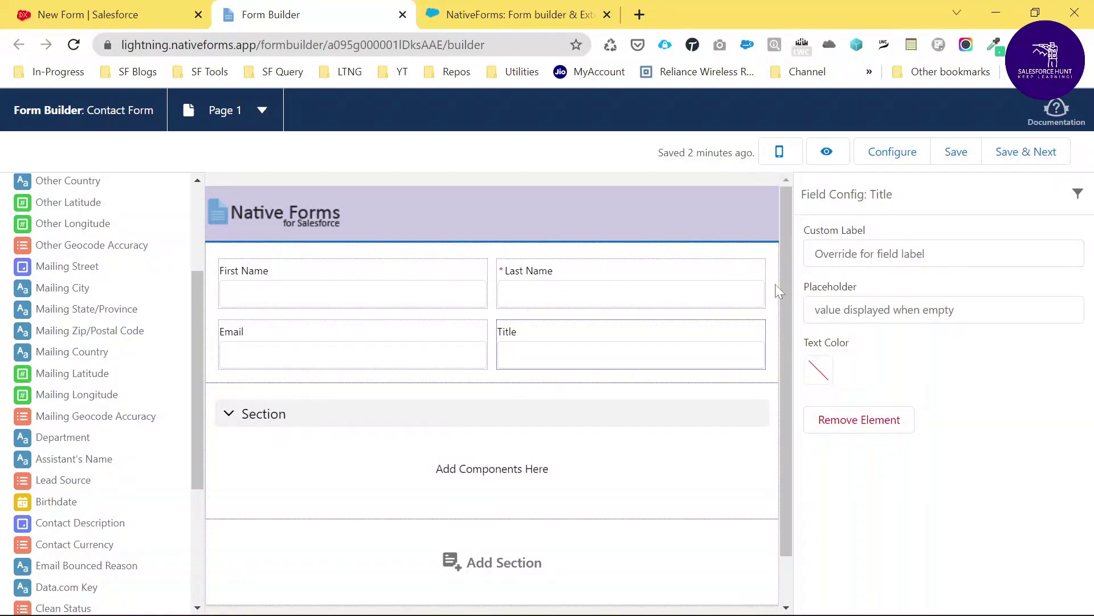
left_click(309, 414)
left_click(338, 420)
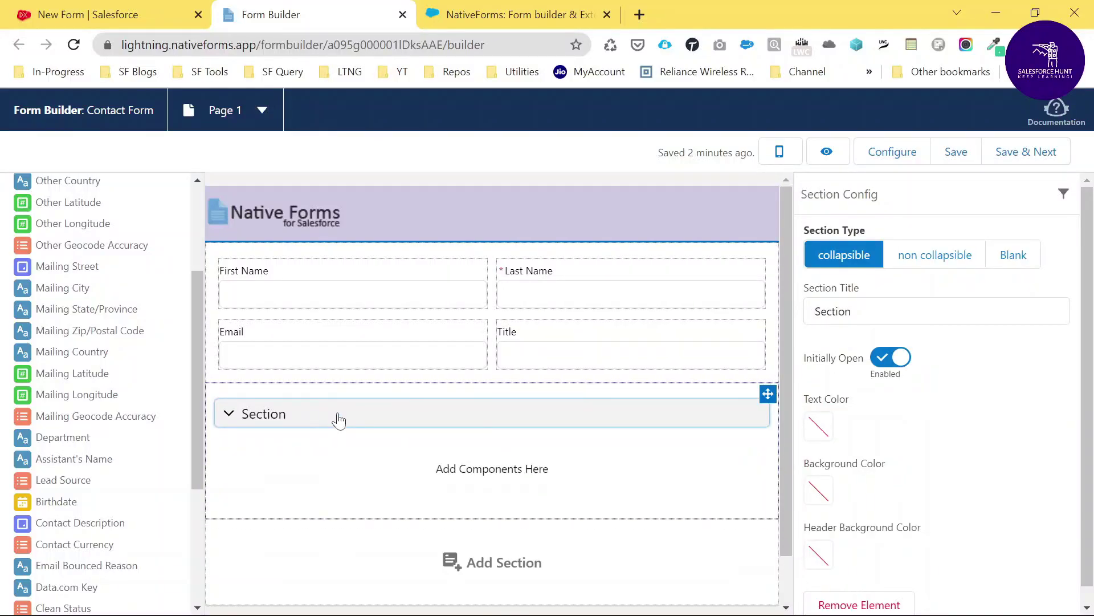
double_click(833, 311)
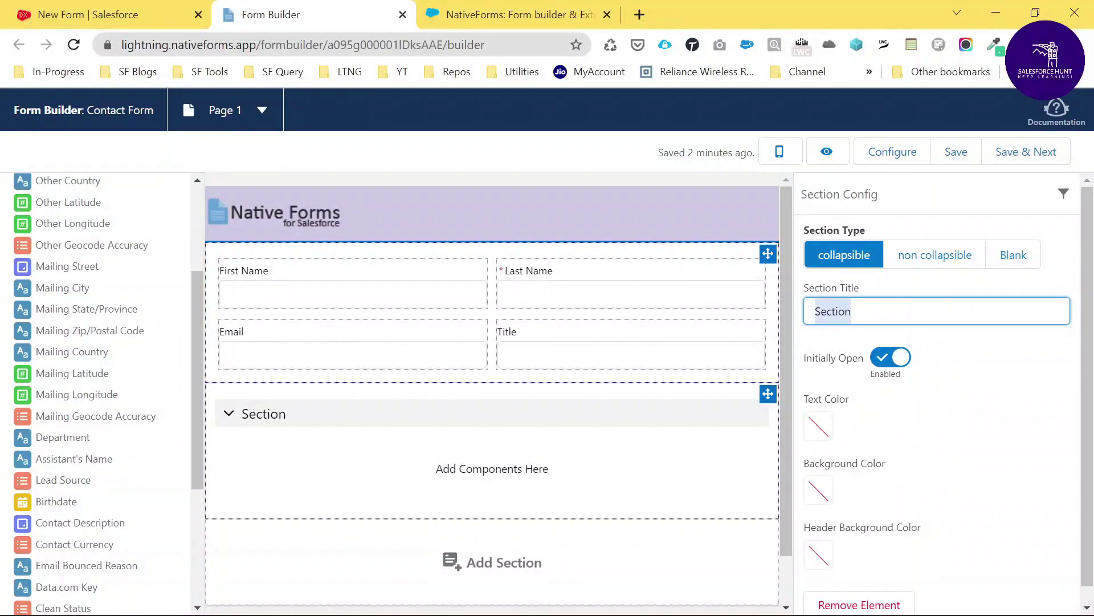
type("Personal Info")
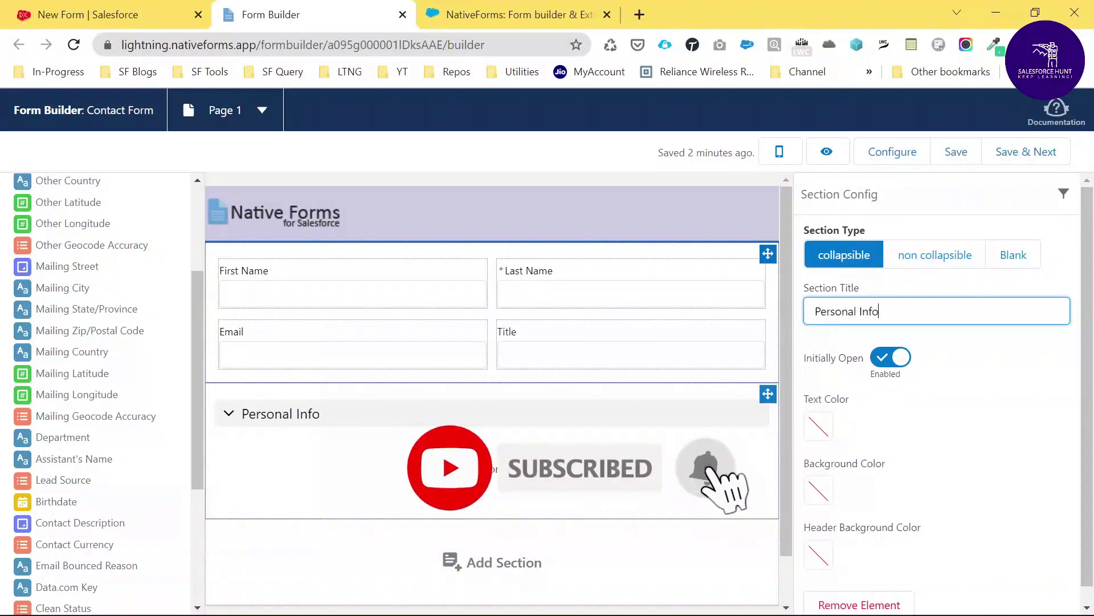
Give the Personal Info header a #C7C3E1 lavender background and move First Name into it
scroll(861, 426, "down", 1)
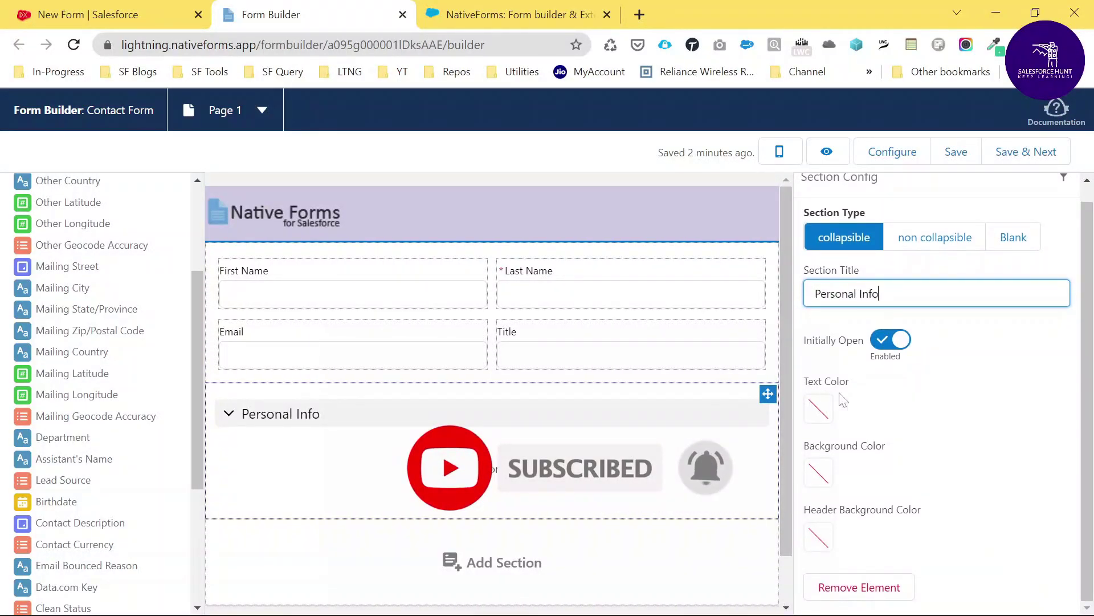
left_click(821, 539)
scroll(969, 519, "down", 3)
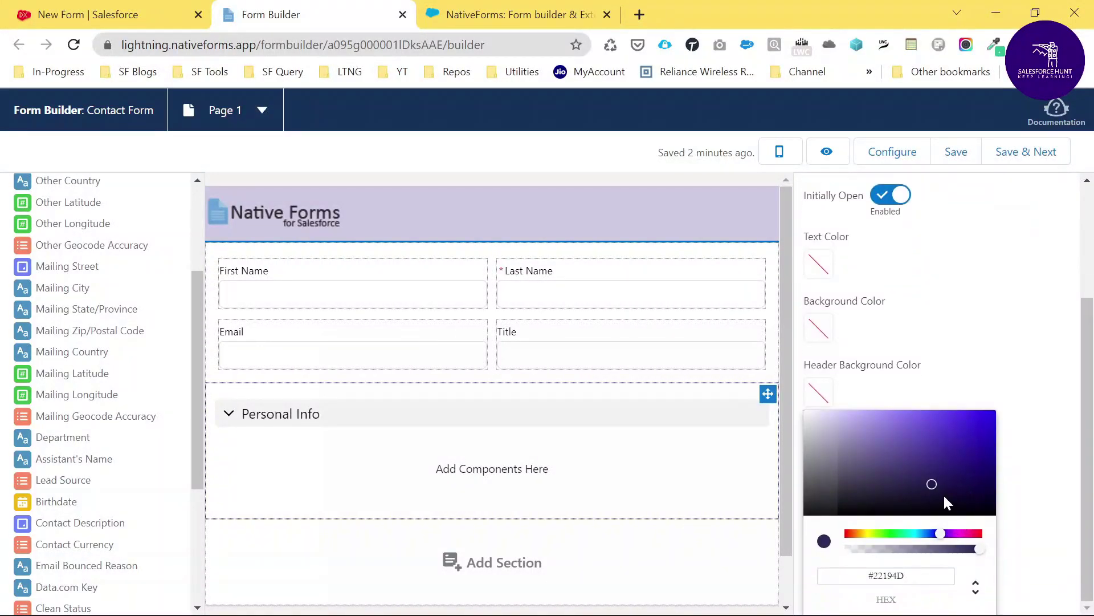
left_click_drag(932, 485, 830, 423)
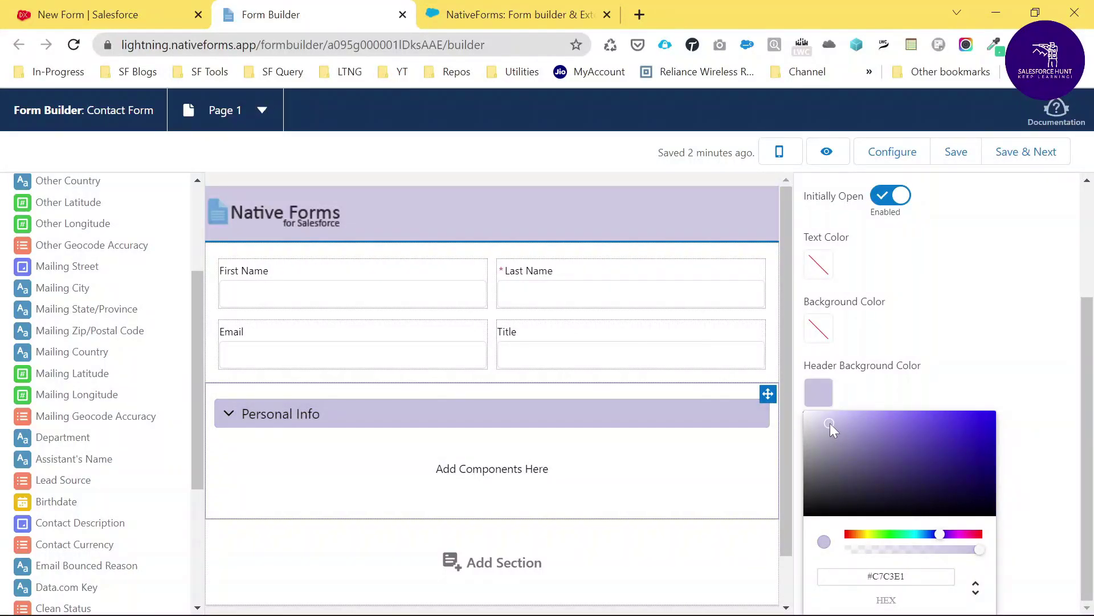
left_click(593, 467)
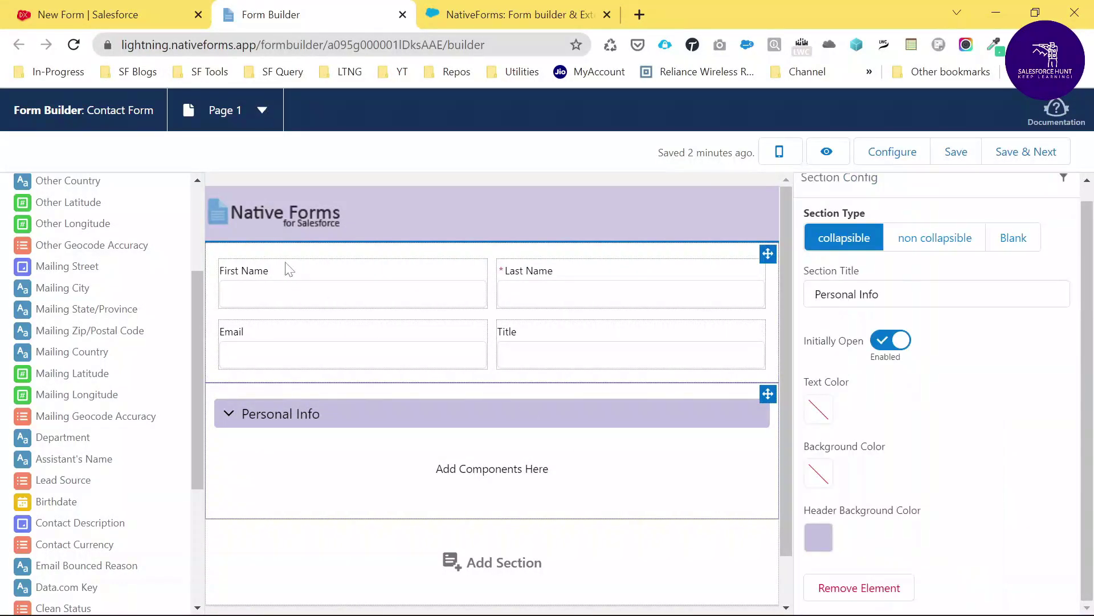
left_click_drag(290, 271, 265, 440)
Move Last Name, Email and Title into Personal Info, two fields per row
left_click_drag(313, 279, 606, 462)
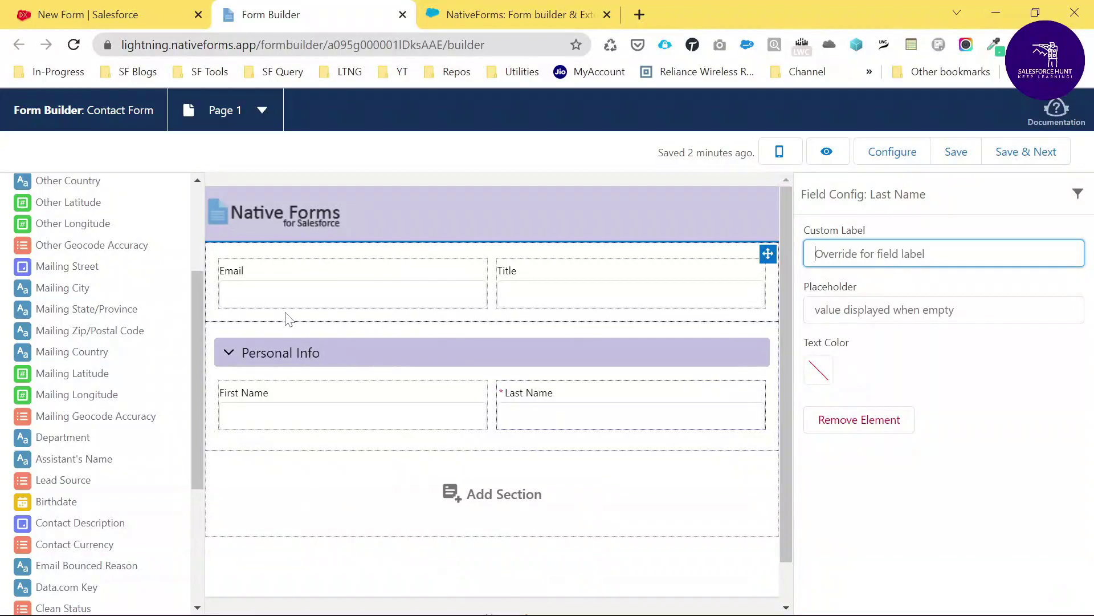
left_click_drag(292, 283, 298, 442)
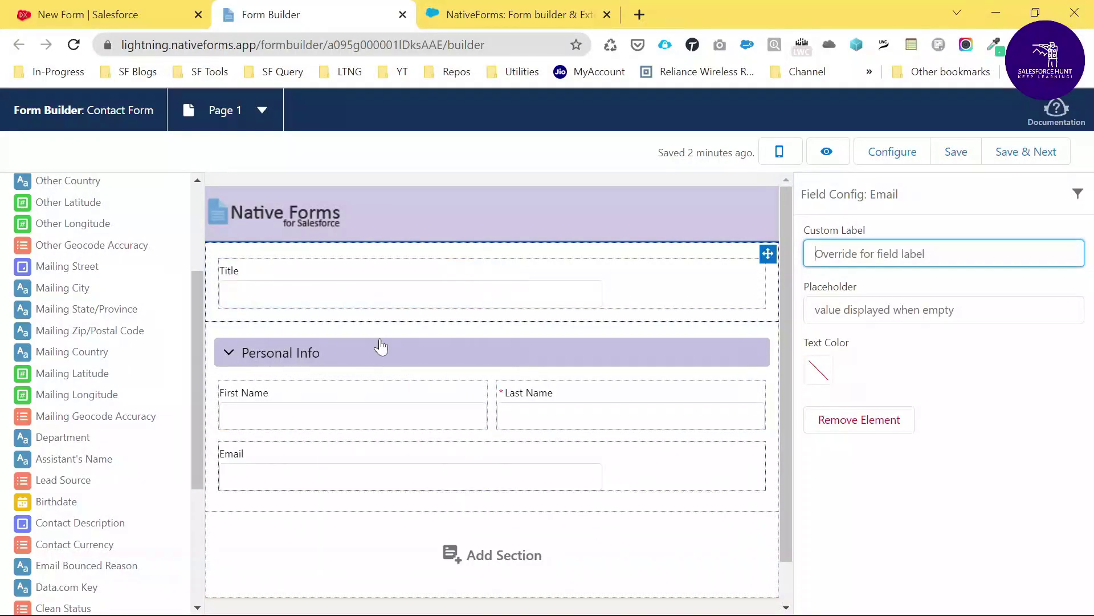
left_click_drag(384, 274, 640, 471)
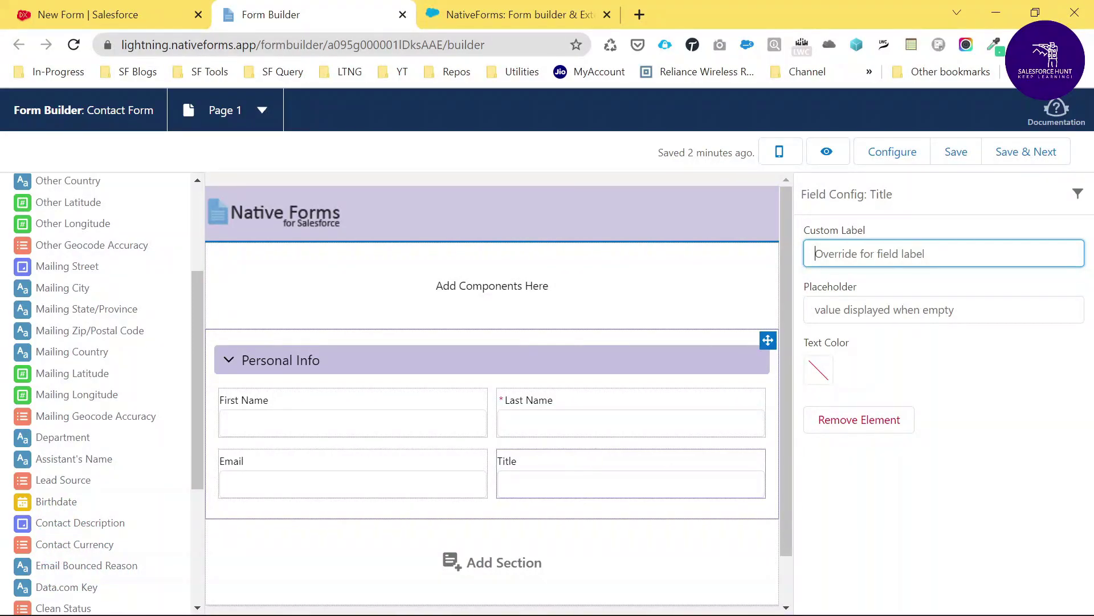
scroll(553, 317, "down", 1)
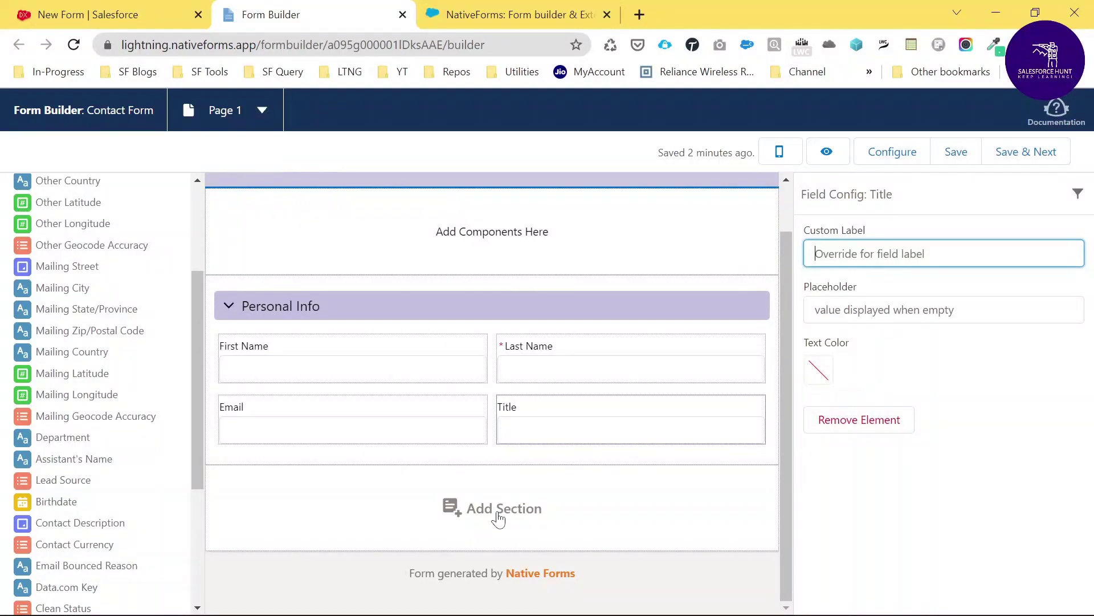
scroll(86, 285, "up", 4)
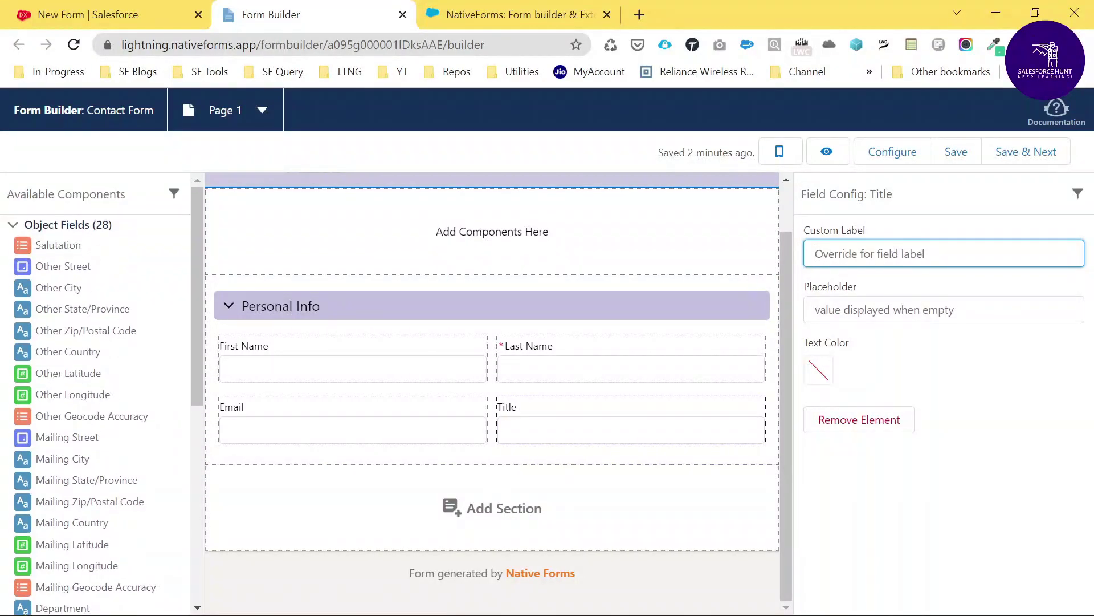
Add a Submit Button below the Email and Title row, found by filtering for 'sub'
left_click(61, 194)
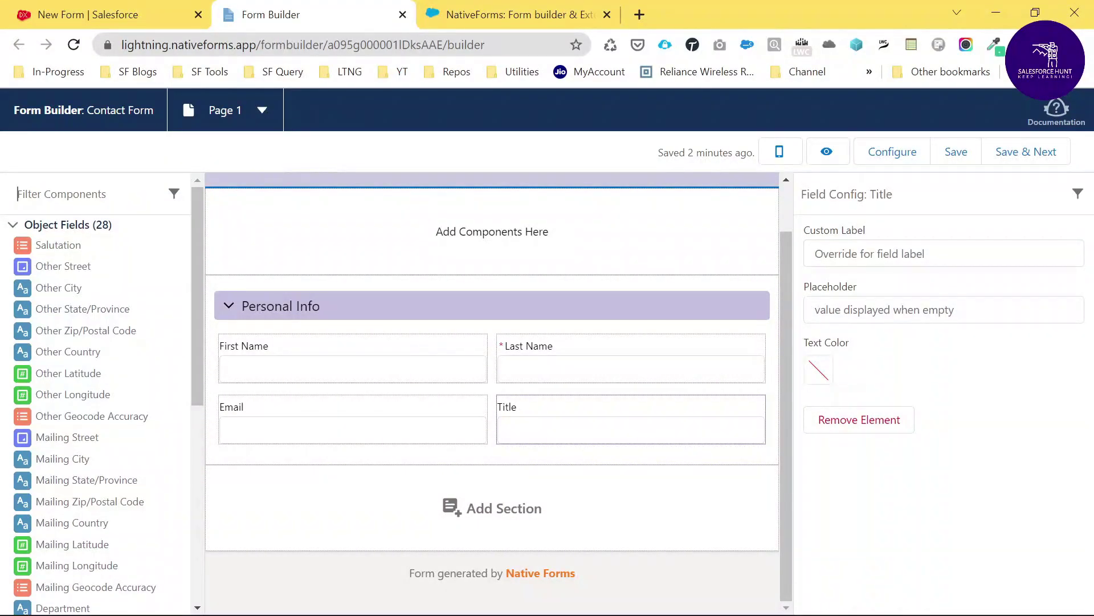
type("sub")
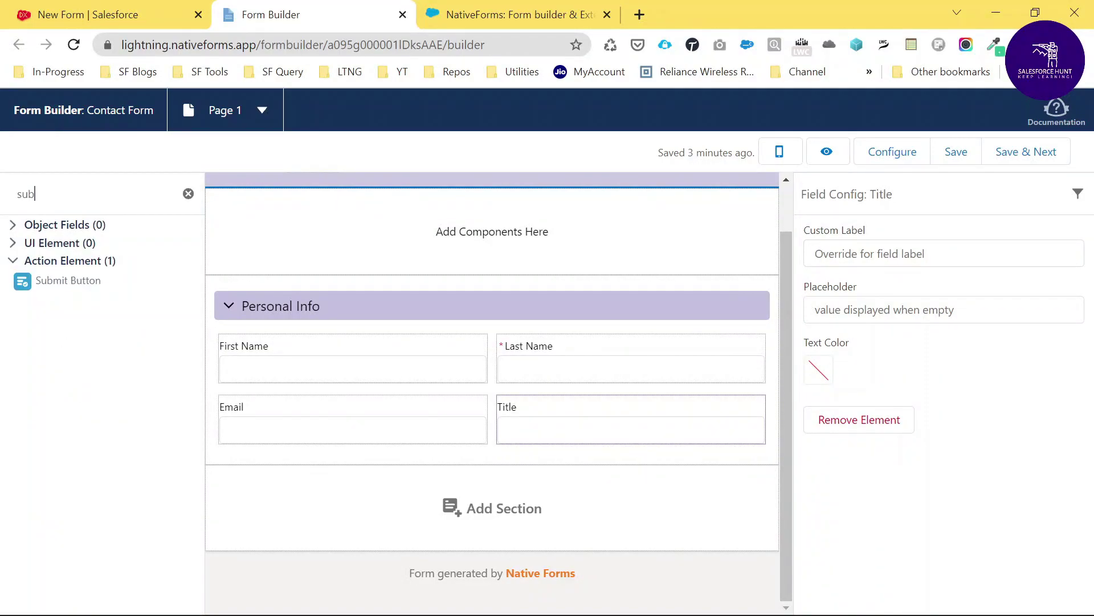
left_click_drag(410, 454, 431, 448)
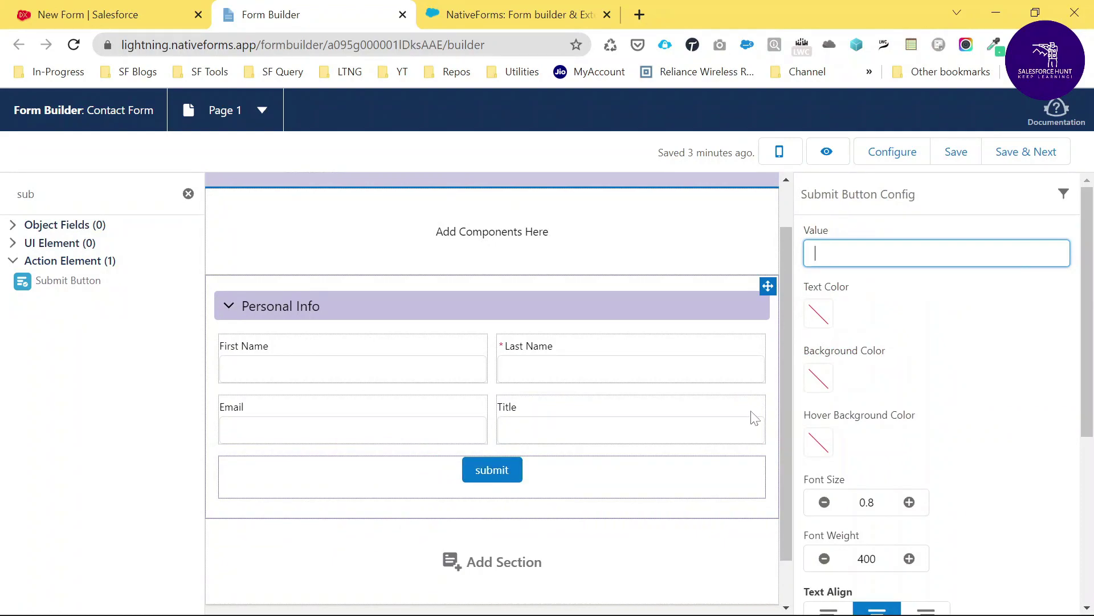
Set the button's font size to 1, top margin to 0.5, and label to 'Submit'
scroll(960, 478, "down", 2)
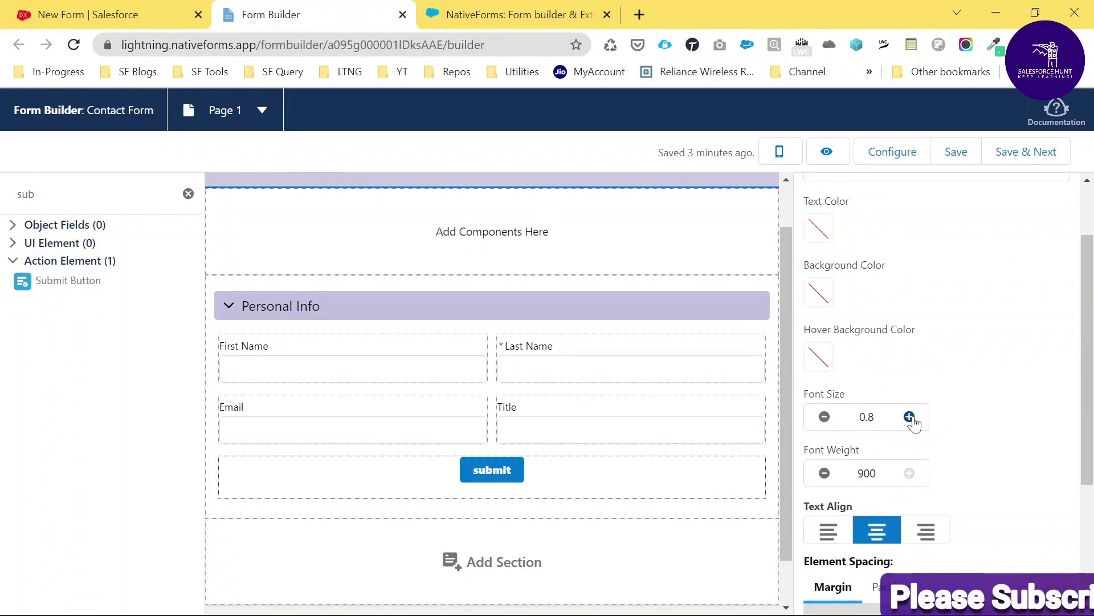
left_click(909, 416)
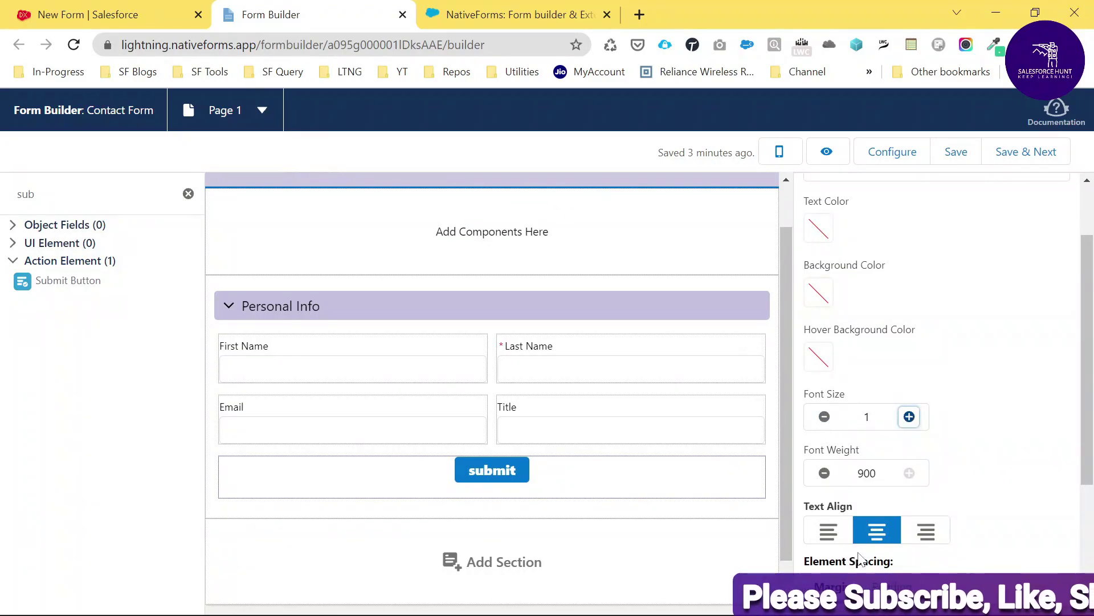
scroll(890, 549, "down", 3)
left_click(961, 466)
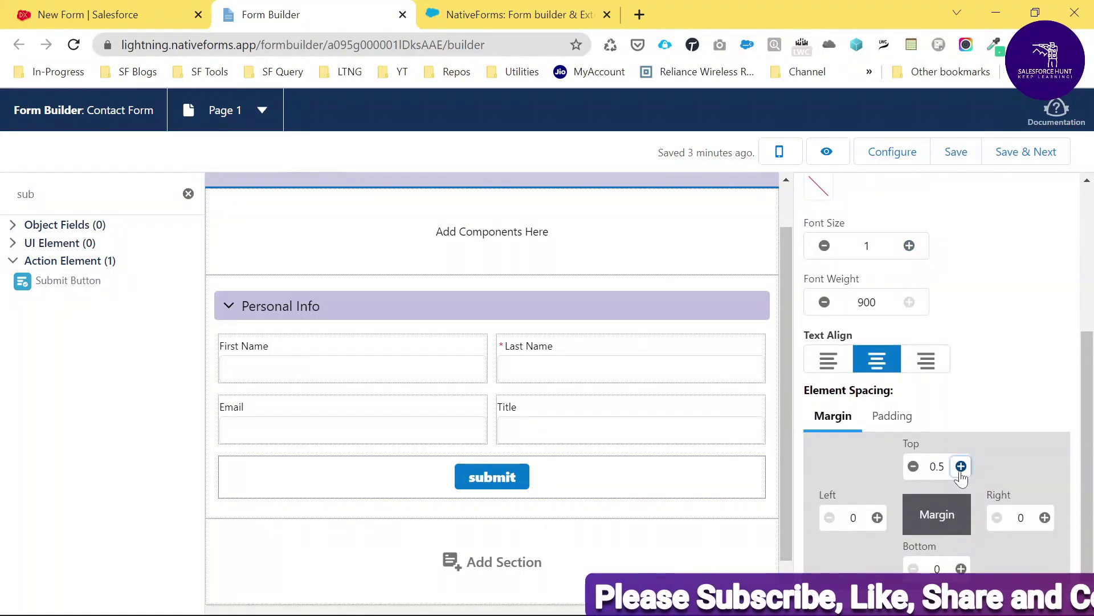
scroll(944, 353, "up", 5)
left_click(935, 253)
type("Submit")
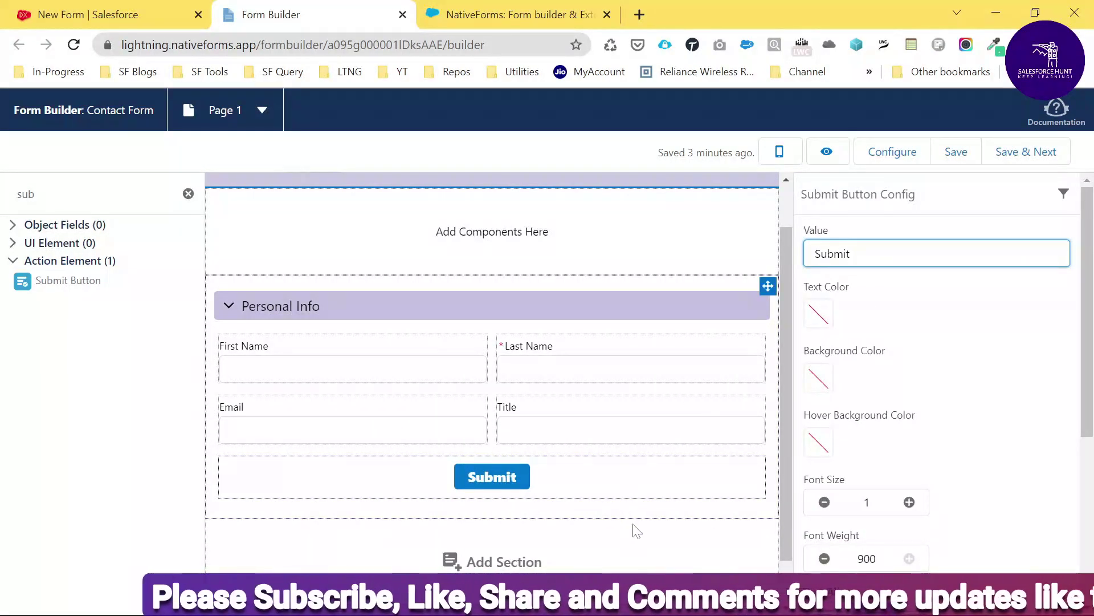
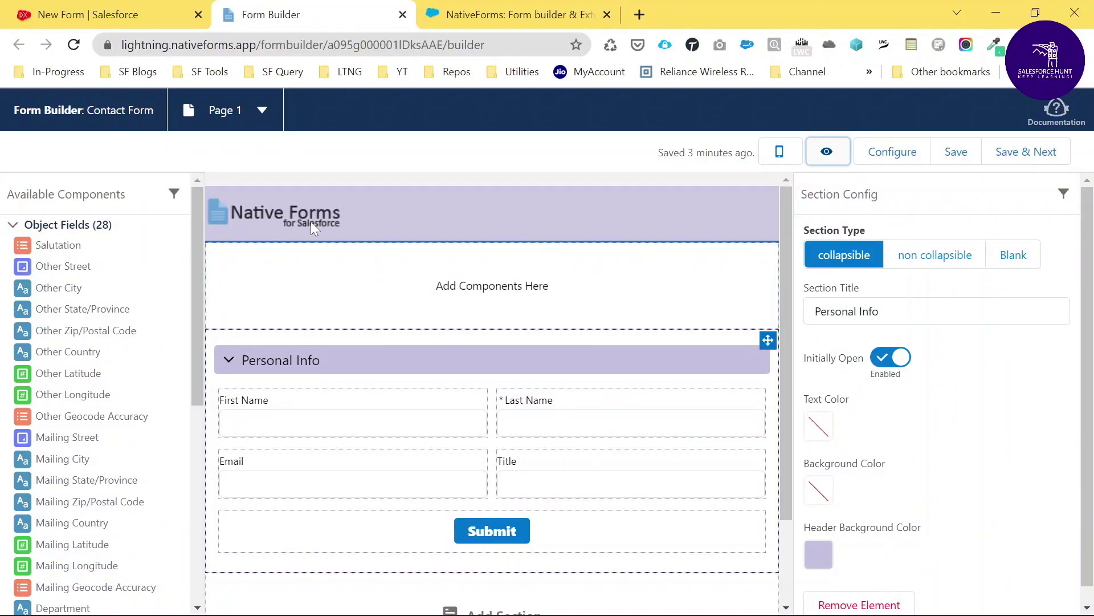
Switch the form to its Completed Page and add a Blank section with no header
left_click(262, 112)
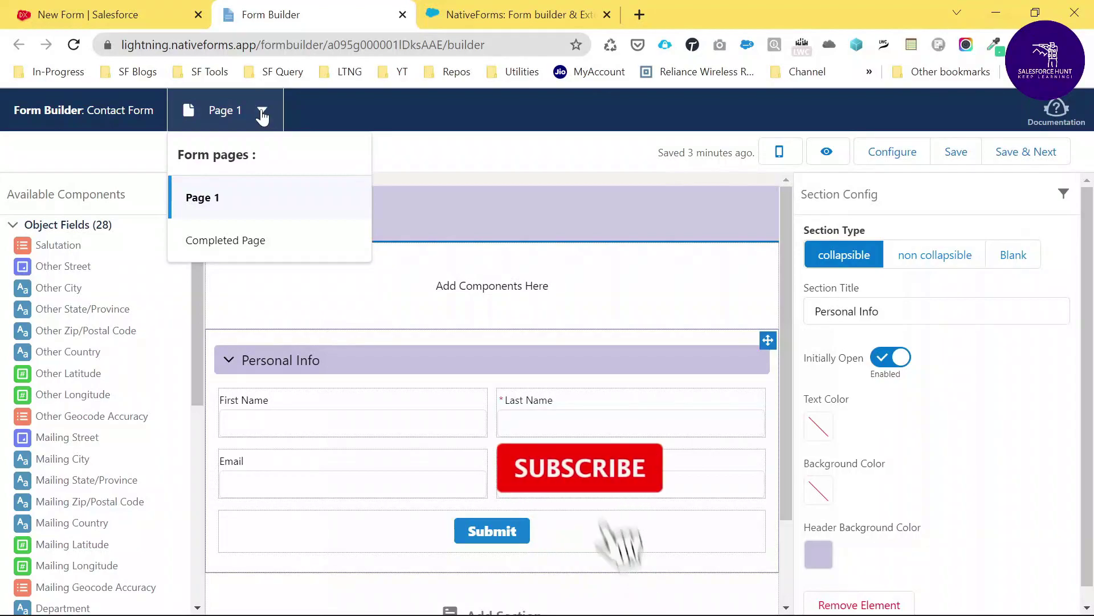
left_click(236, 258)
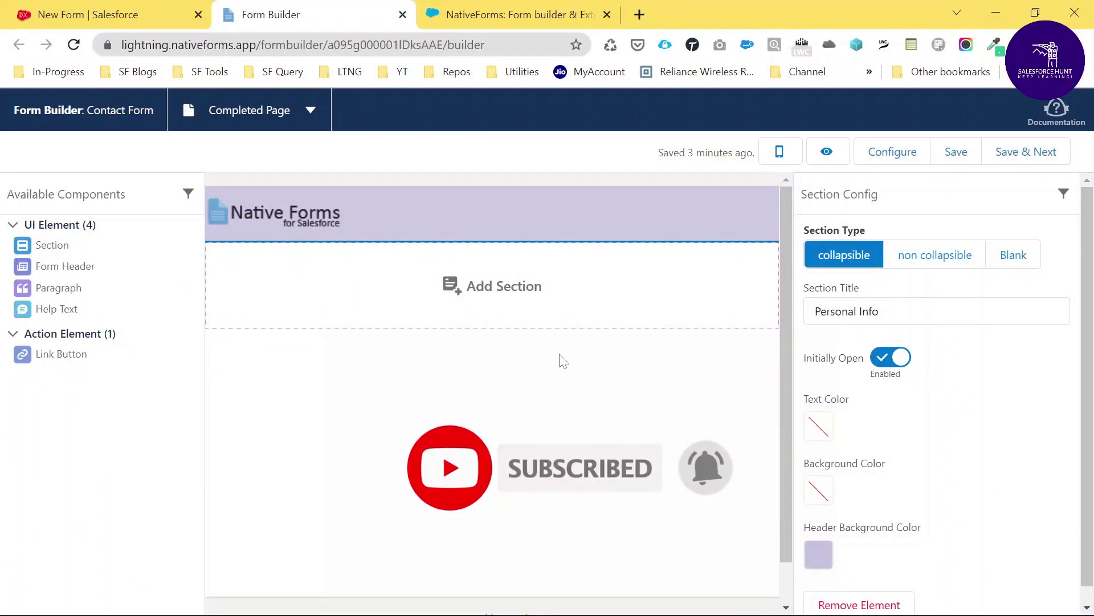
left_click_drag(74, 265, 414, 279)
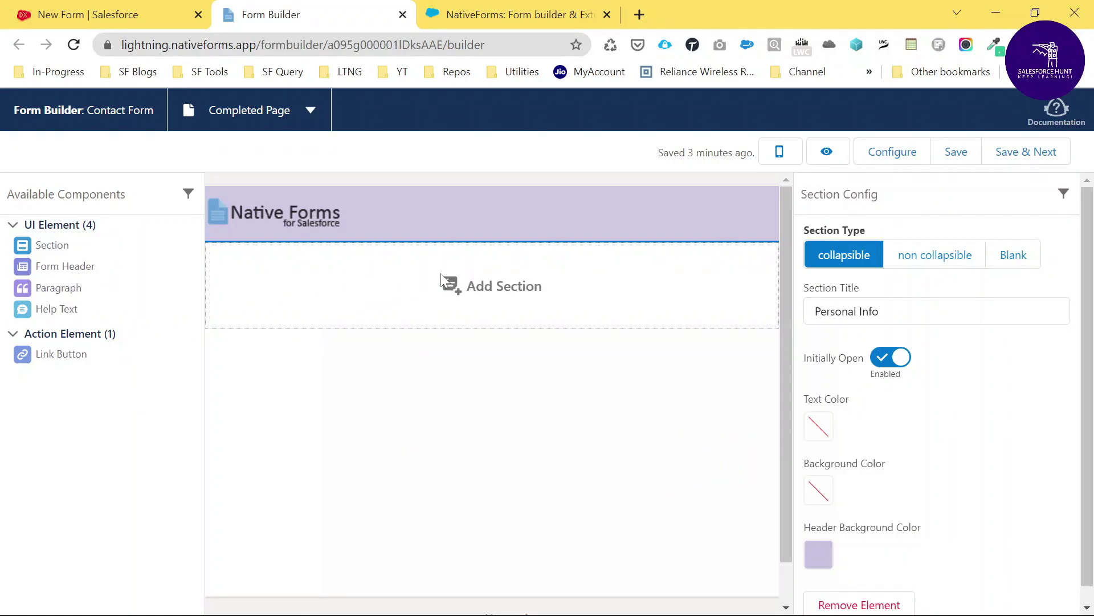
left_click(532, 285)
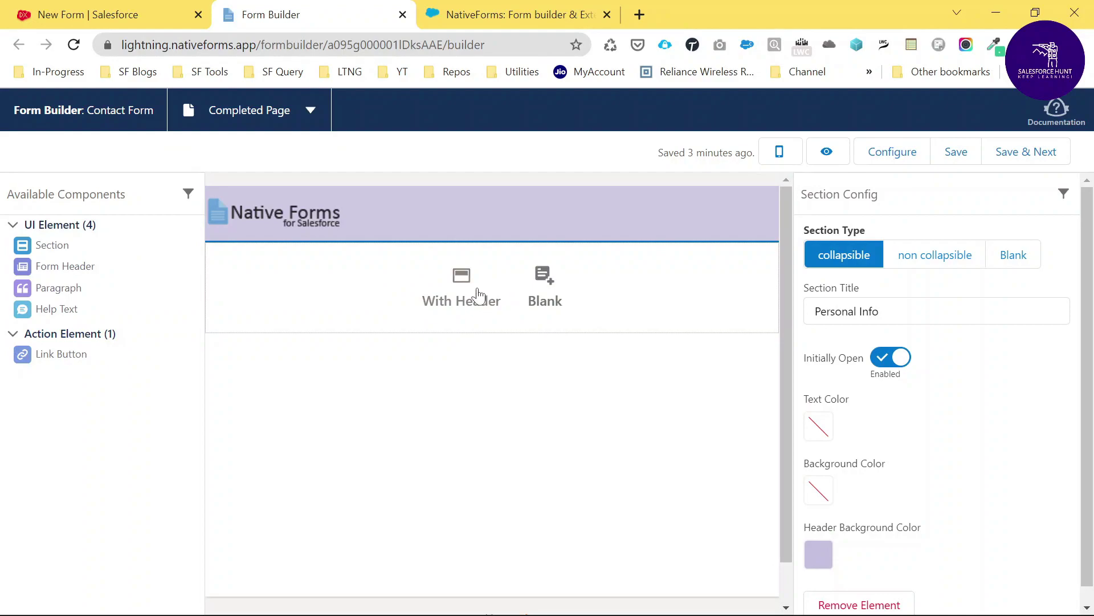
left_click(531, 293)
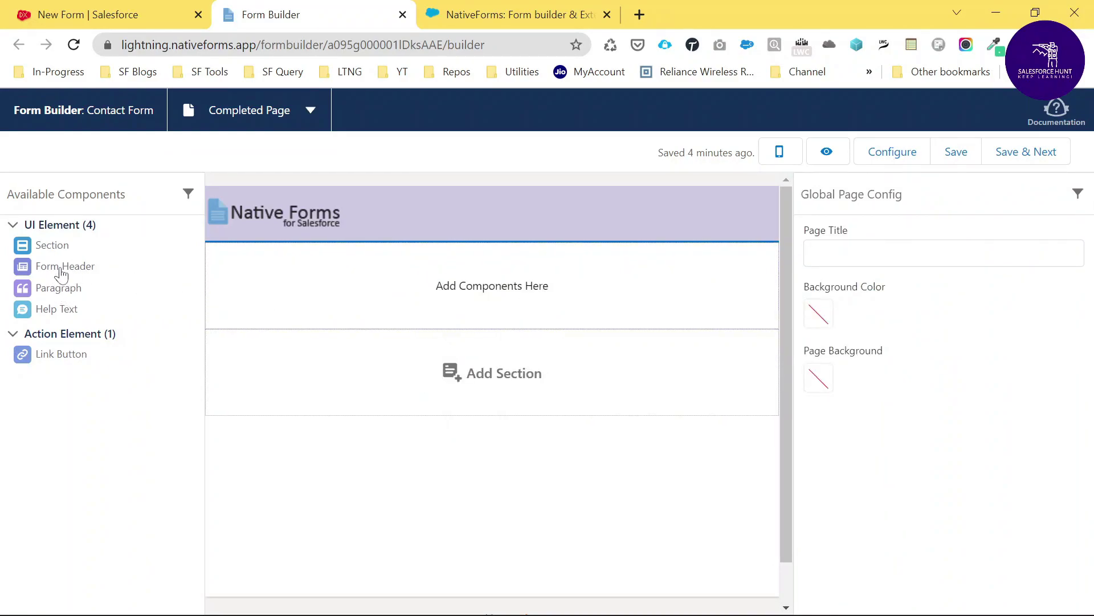
Place a Form Header in the blank section reading 'Your Request Submitted Successfully'
left_click_drag(60, 272, 364, 286)
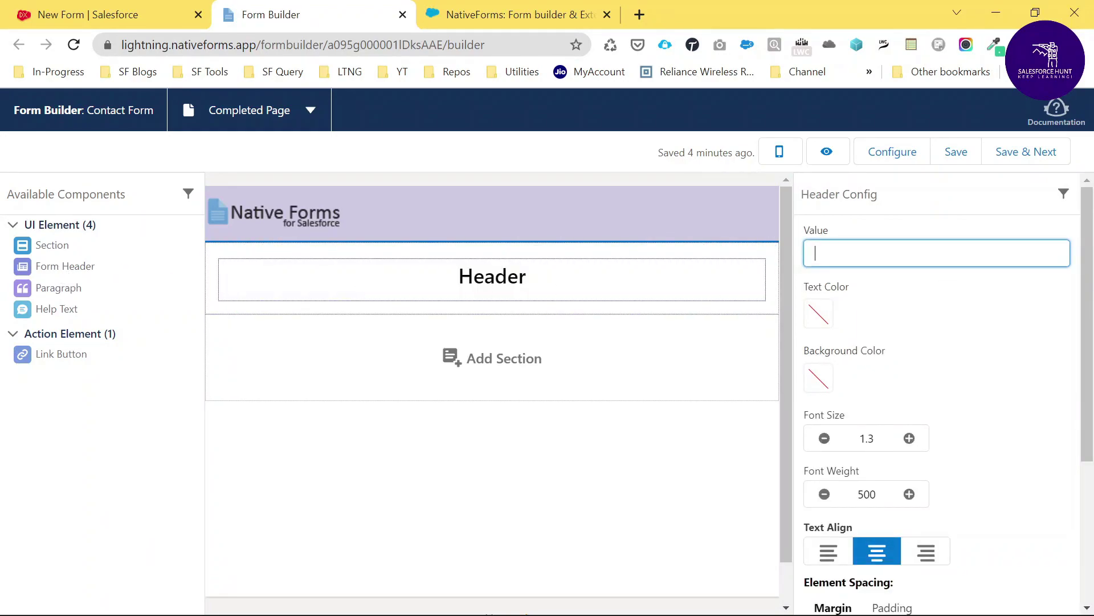
type("Your ")
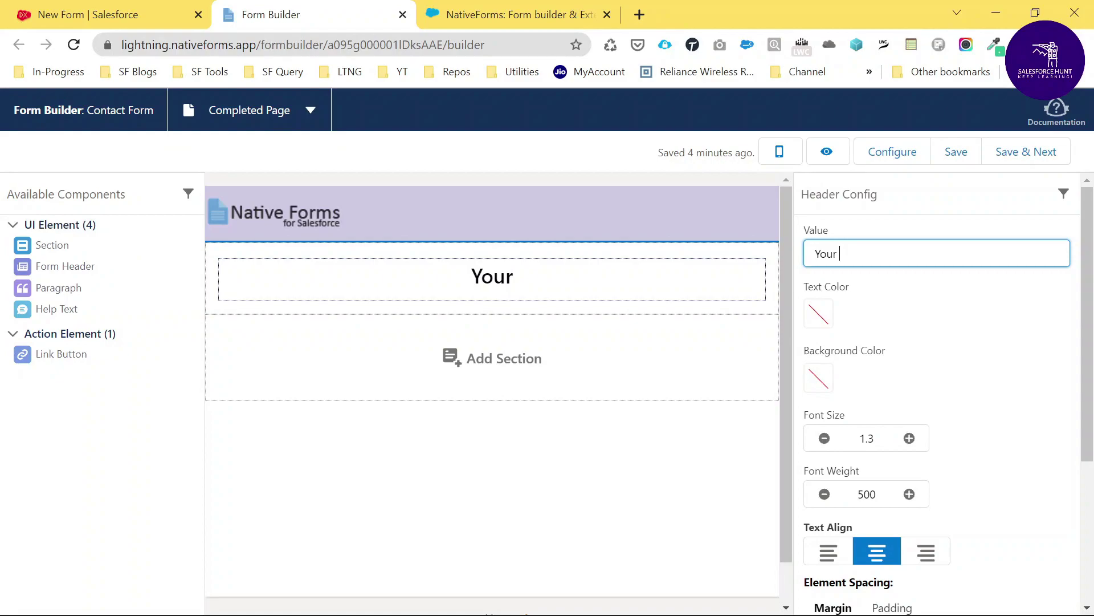
type("Request")
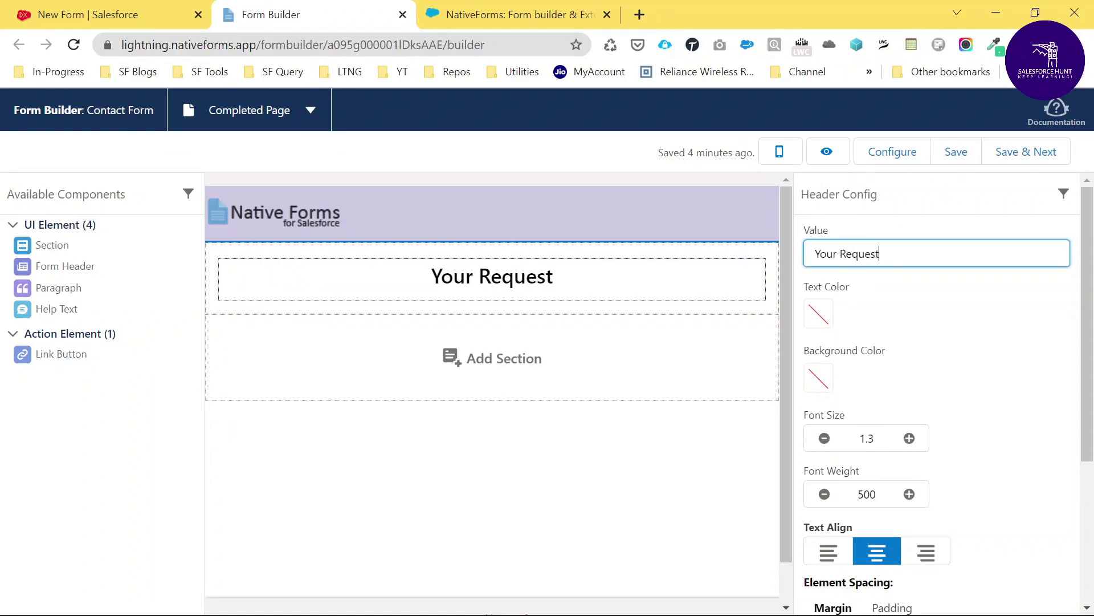
type(" Sub")
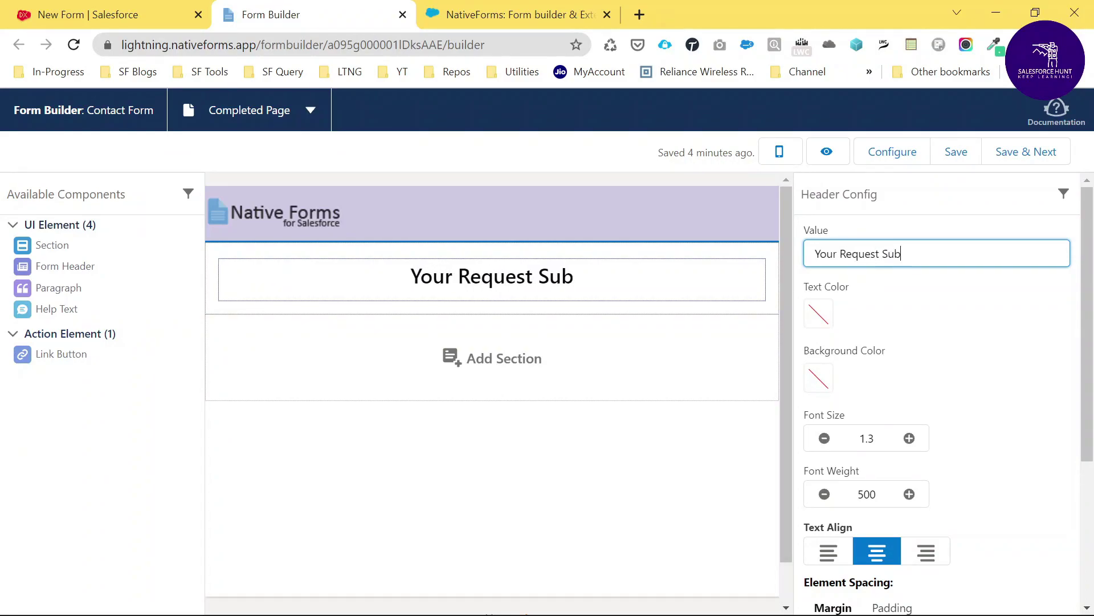
type("mited")
key("BackSpace")
key("BackSpace")
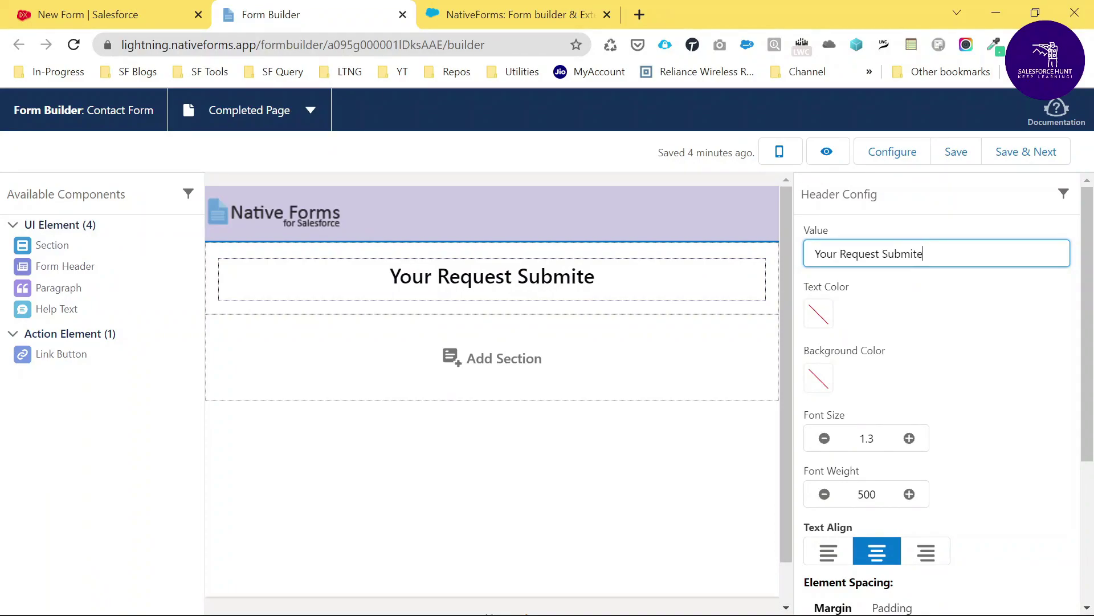
type("ted ")
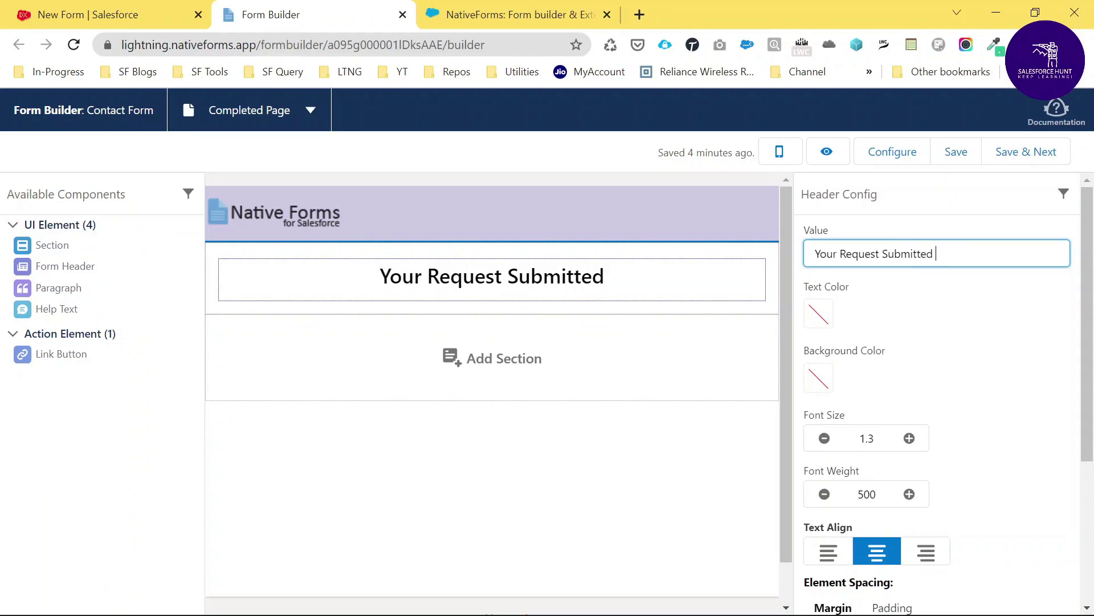
type("Successfull")
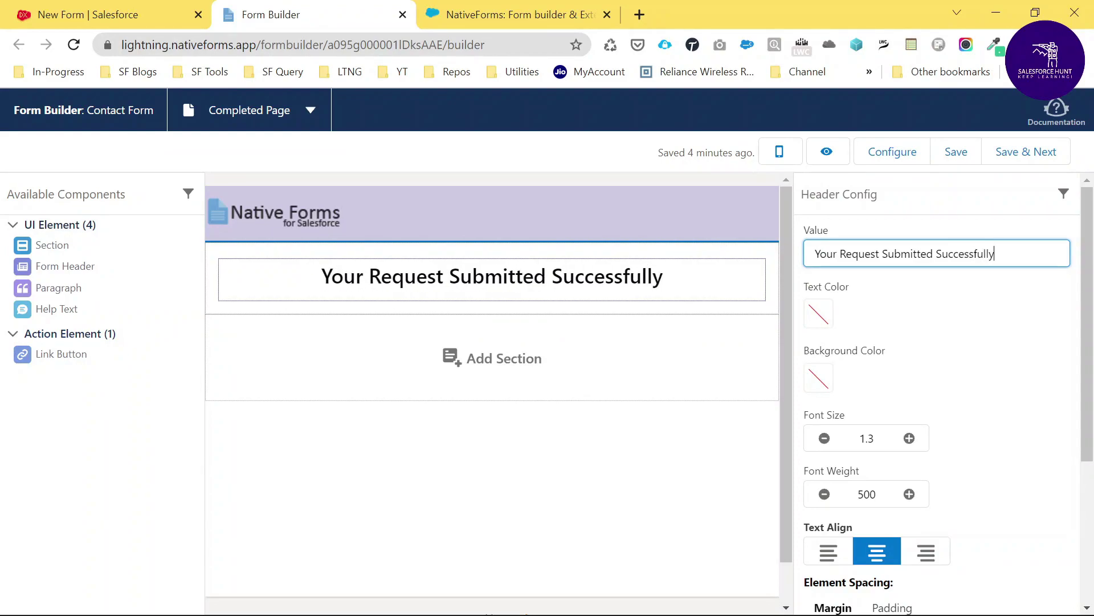
type("y")
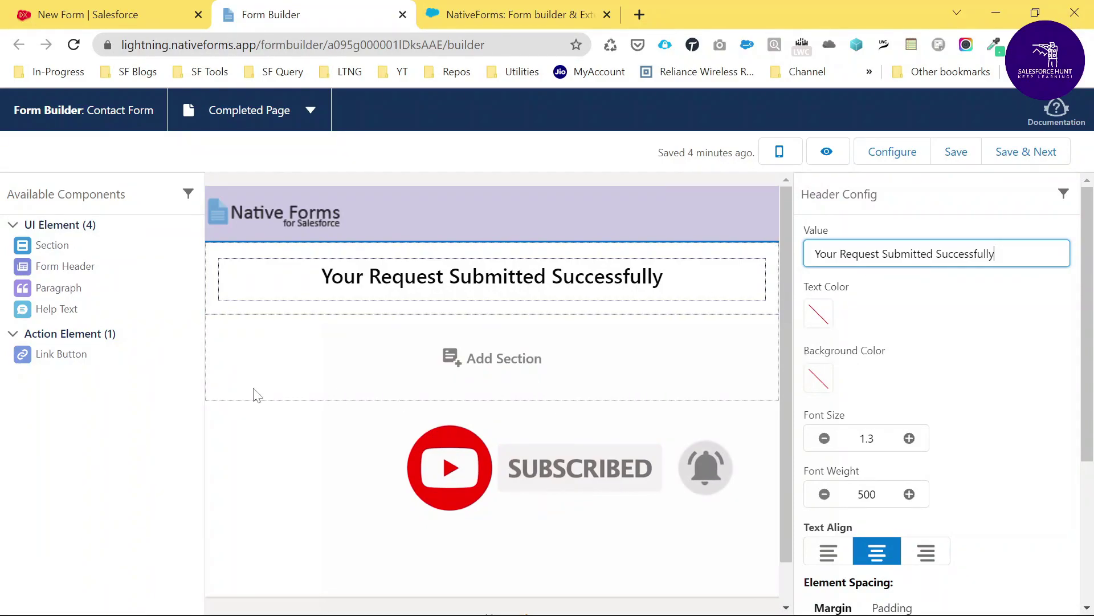
Add a paragraph reading 'Please check your e-mail' below the header, centre-aligned
left_click_drag(54, 288, 456, 313)
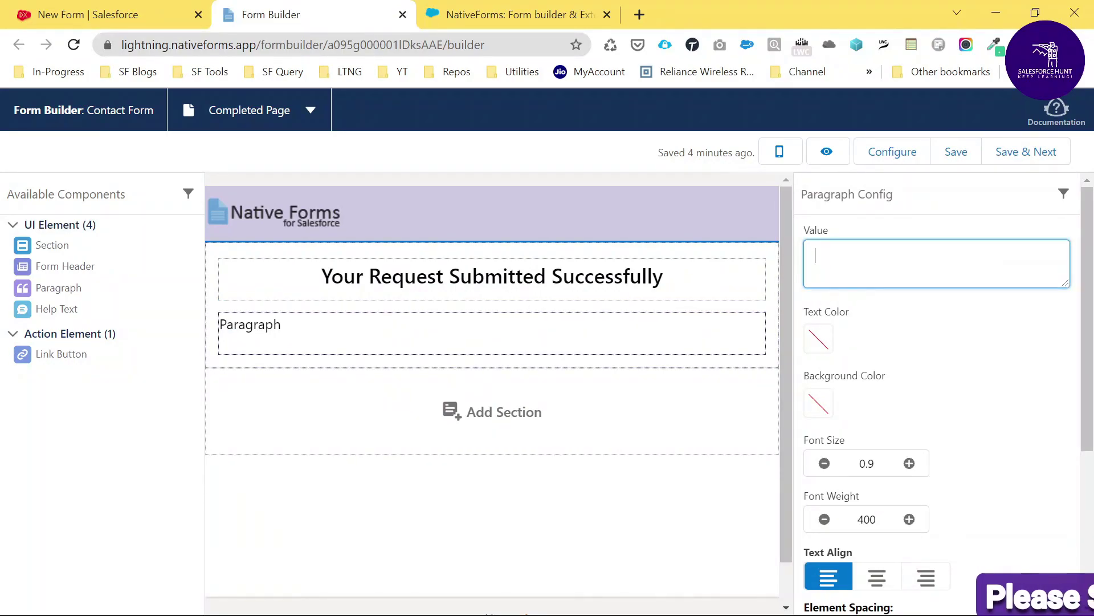
type("OPl")
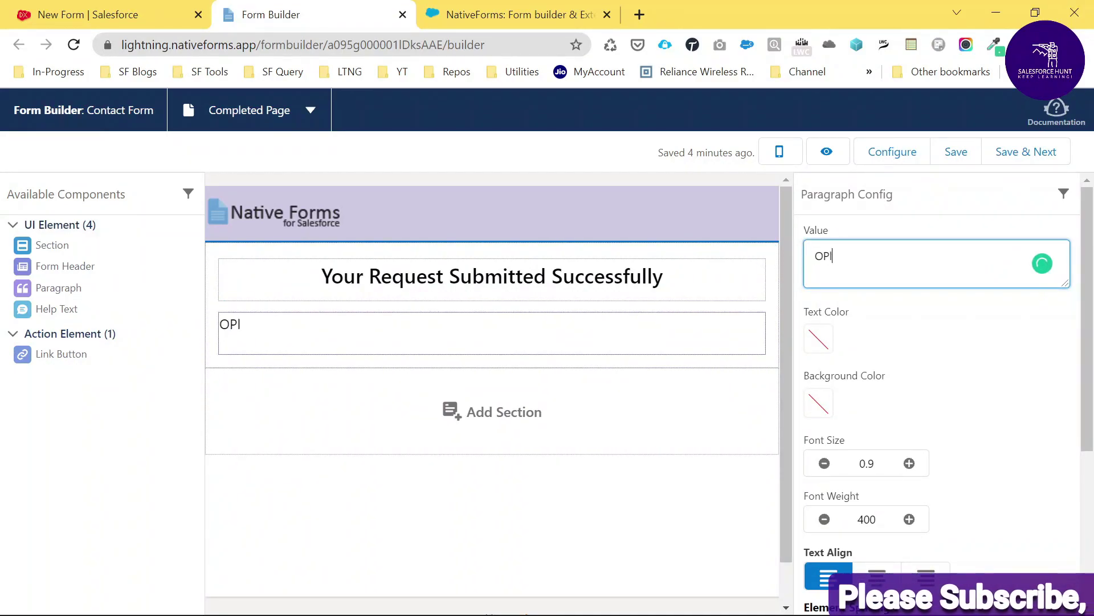
key("BackSpace")
key("BackSpace")
key("BackSpace")
key("BackSpace")
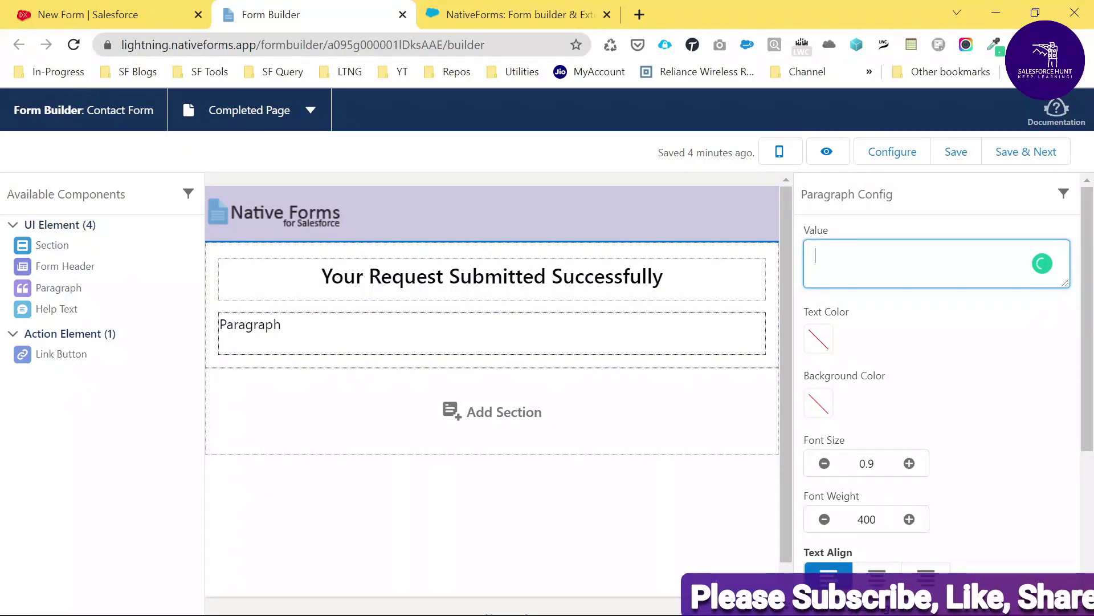
type("Please check")
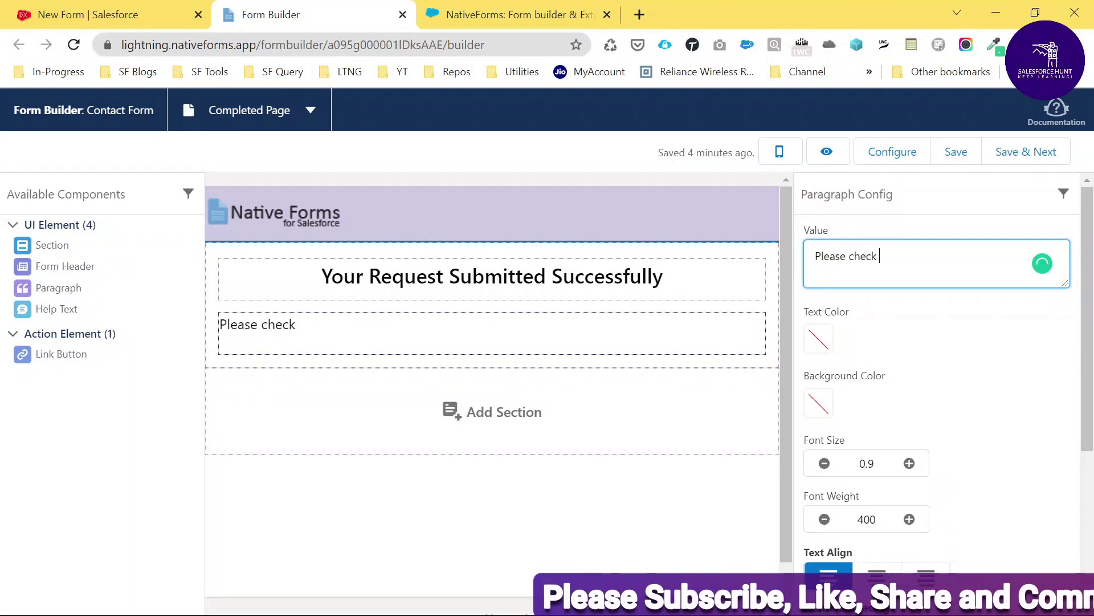
type(" your me")
key("BackSpace")
key("BackSpace")
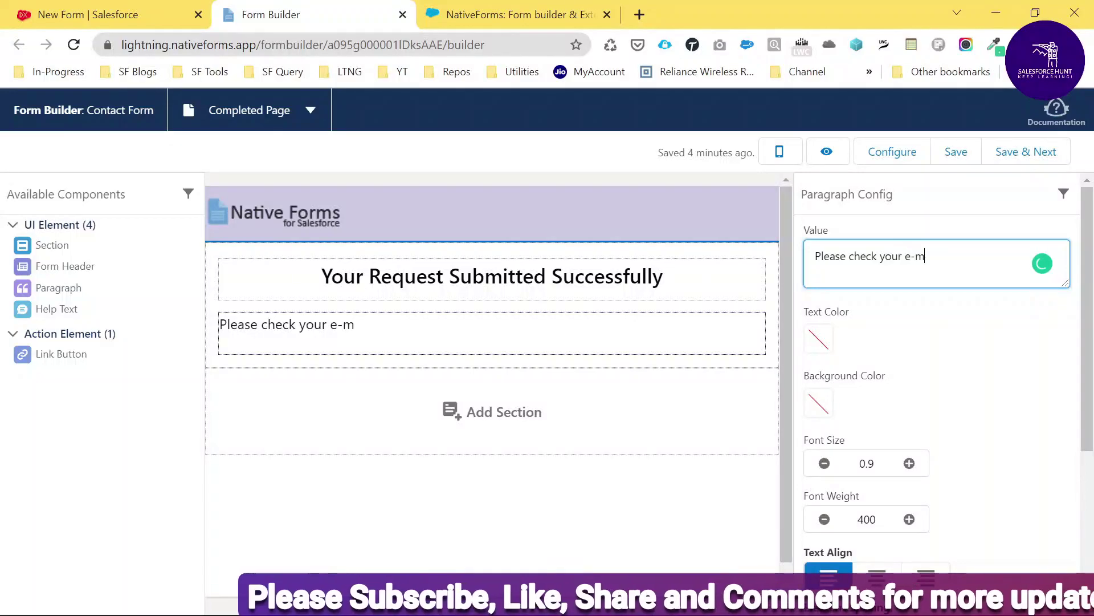
scroll(1028, 439, "down", 5)
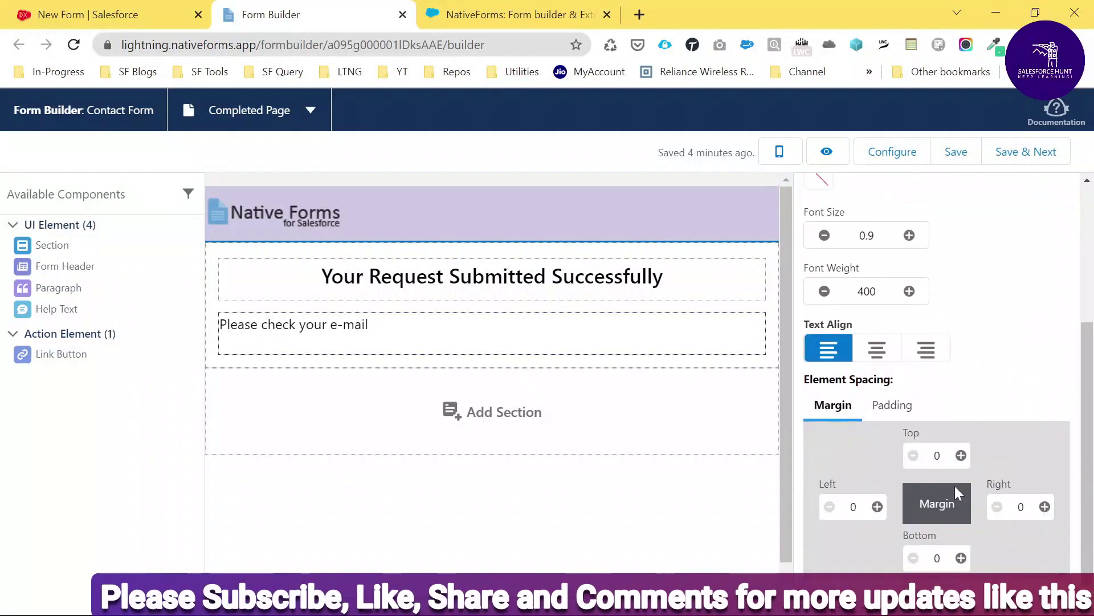
left_click(877, 326)
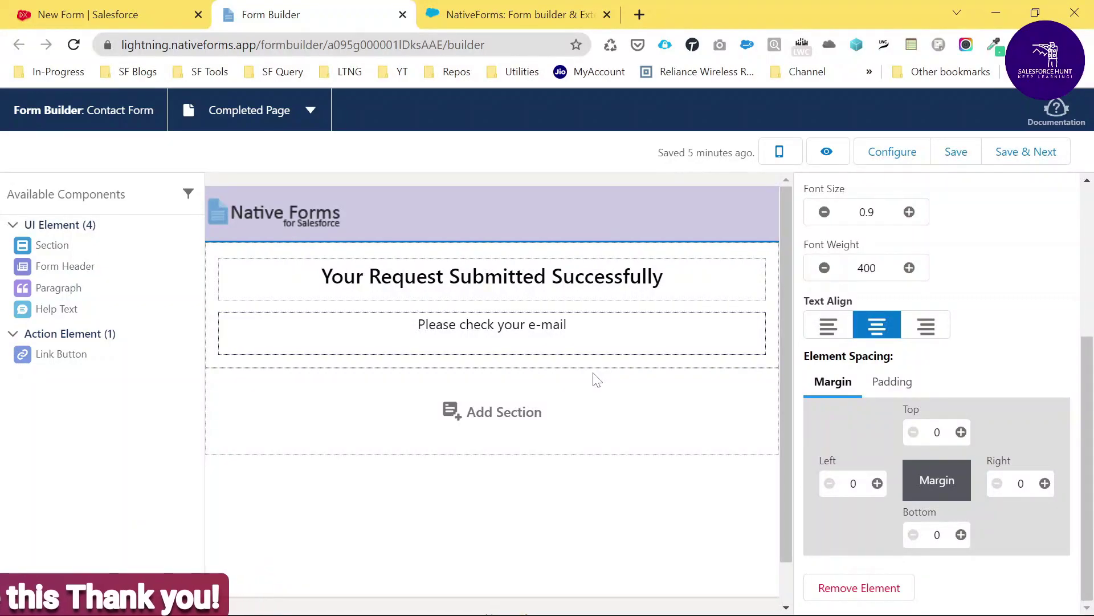
key("alt+Tab")
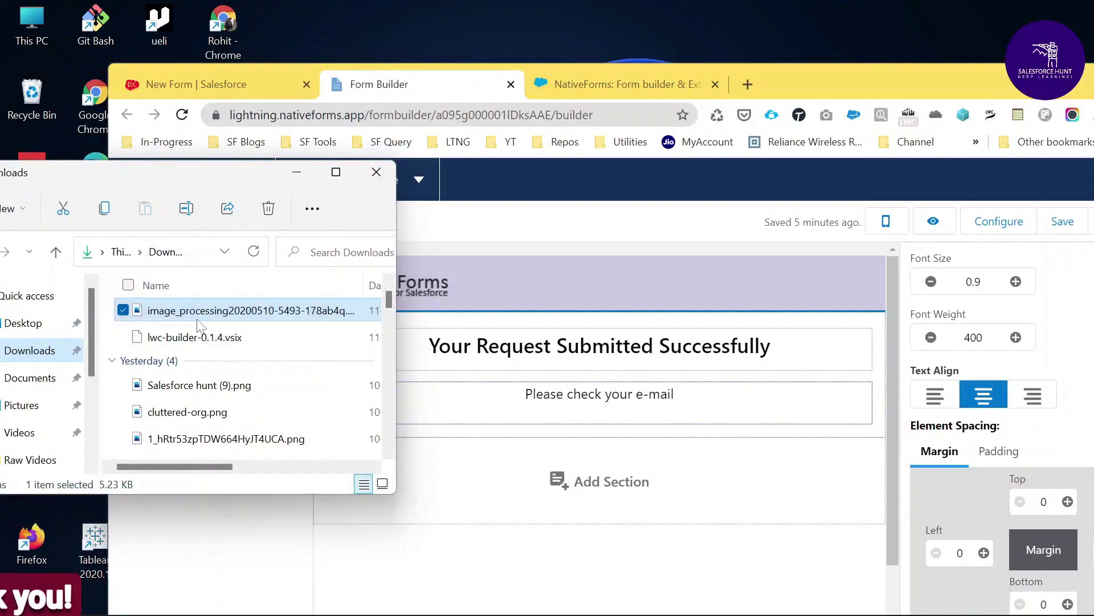
Insert the green checkmark image between the success header and the paragraph
left_click_drag(191, 323, 537, 368)
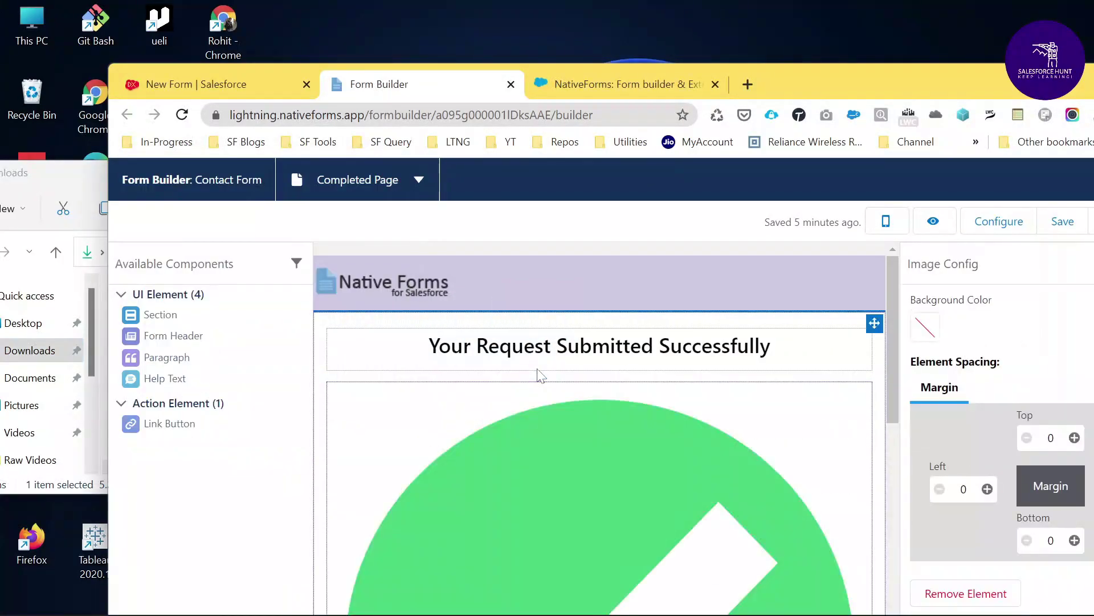
scroll(785, 402, "down", 3)
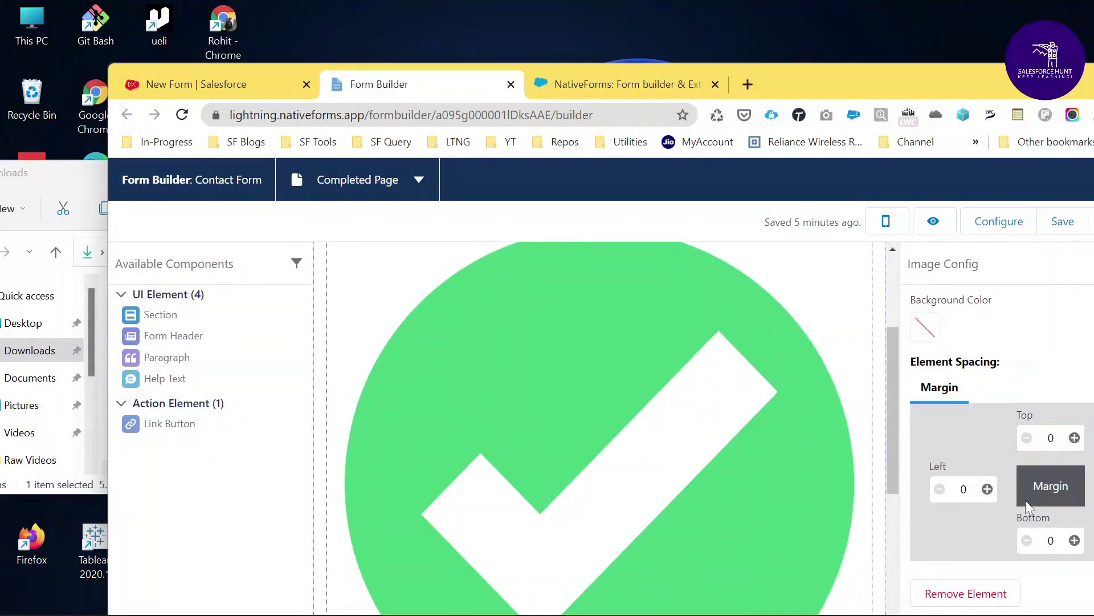
double_click(987, 78)
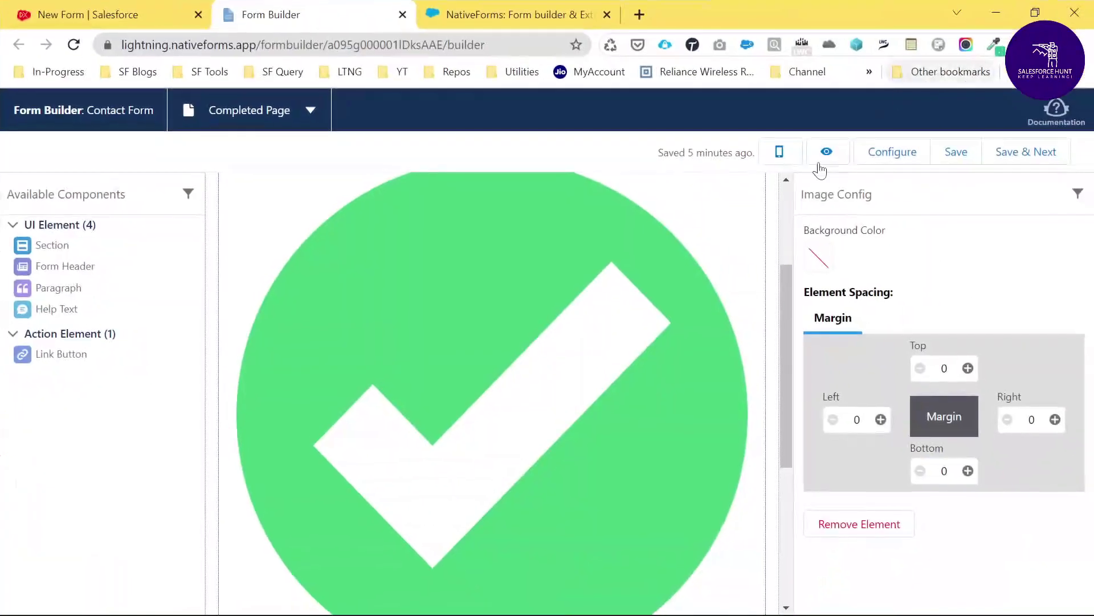
scroll(495, 350, "down", 3)
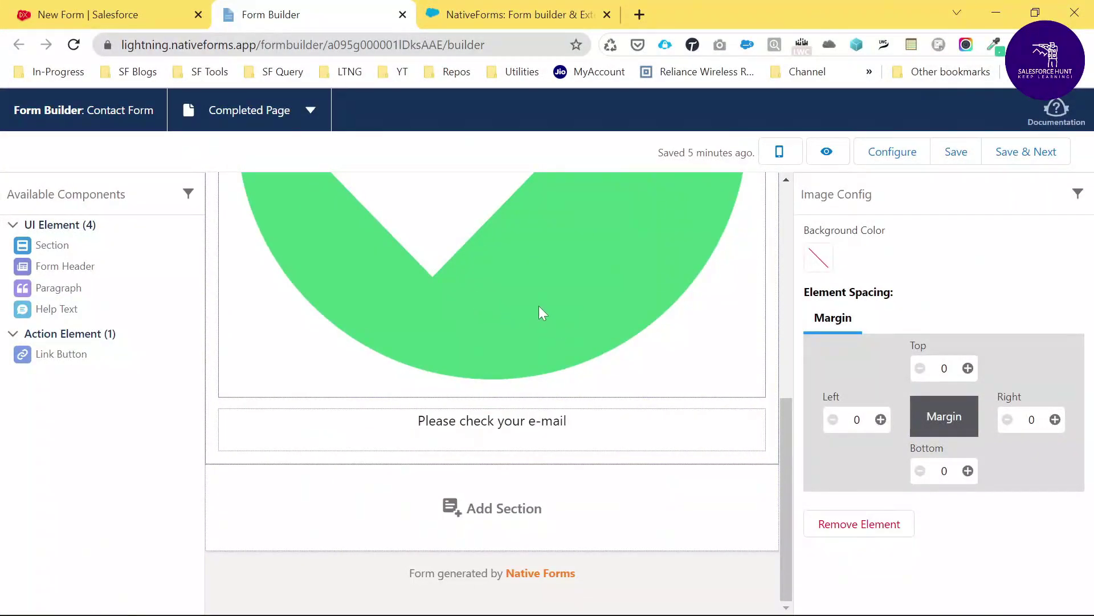
Set the image's top margin to 0, left margin to 0 and right margin to 0.5
left_click(968, 369)
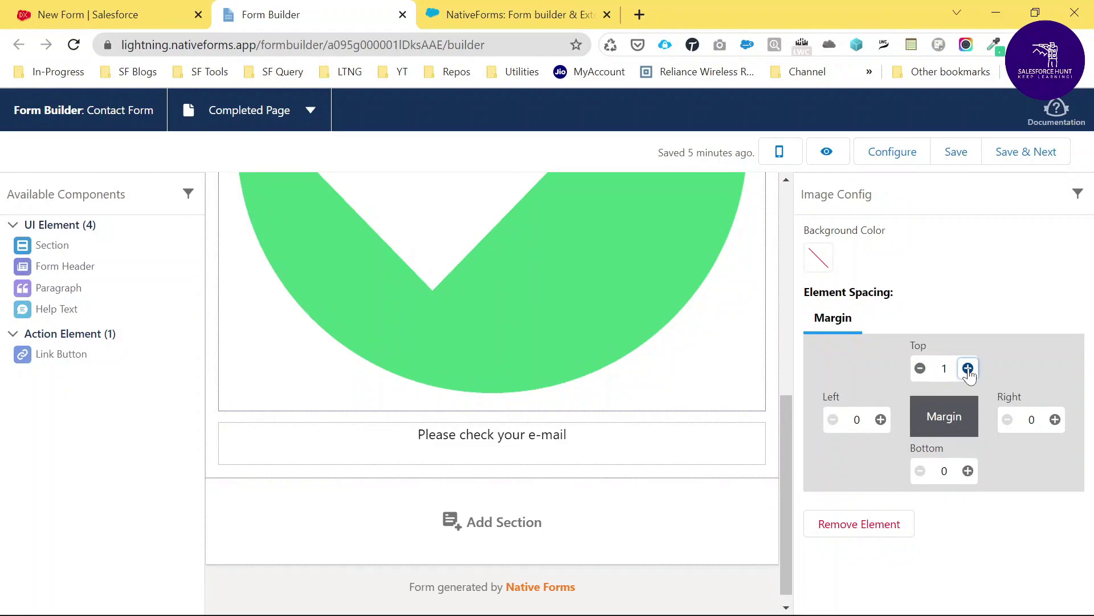
left_click(920, 368)
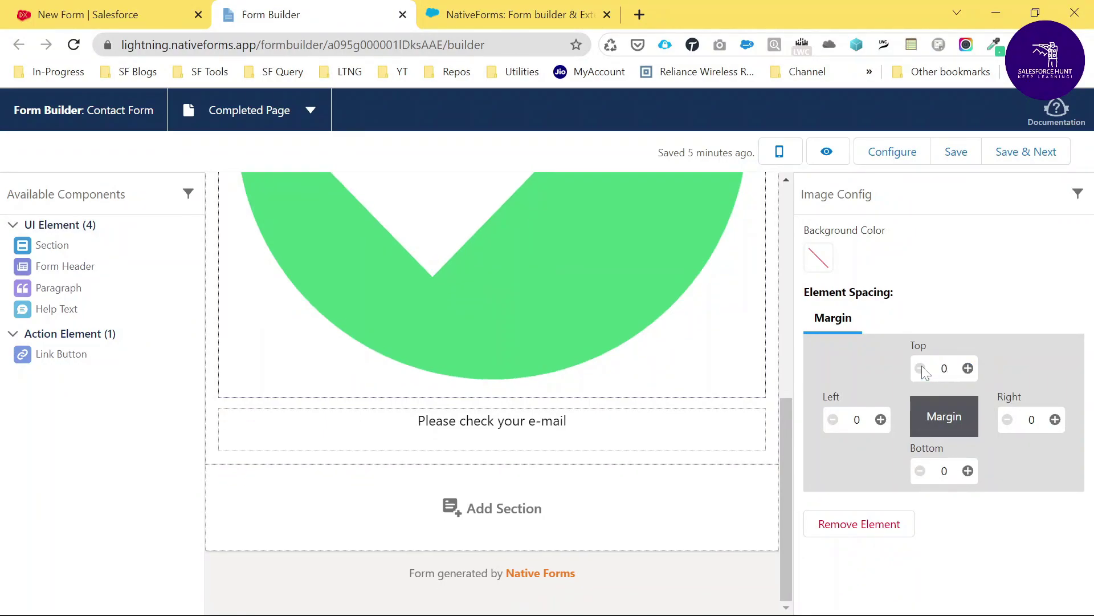
scroll(617, 393, "up", 8)
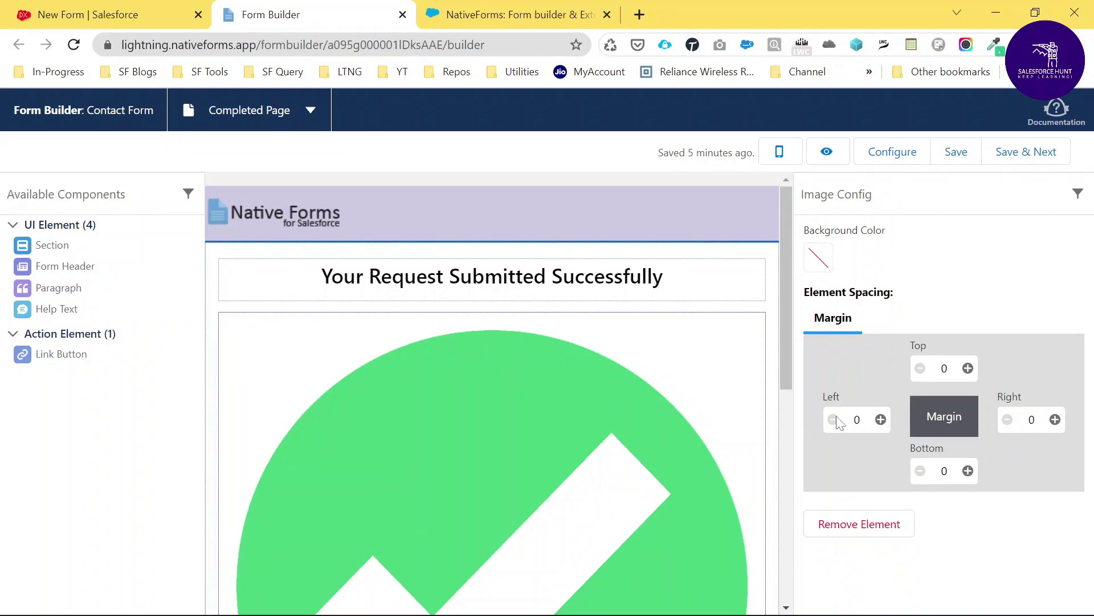
left_click(880, 420)
left_click(880, 420)
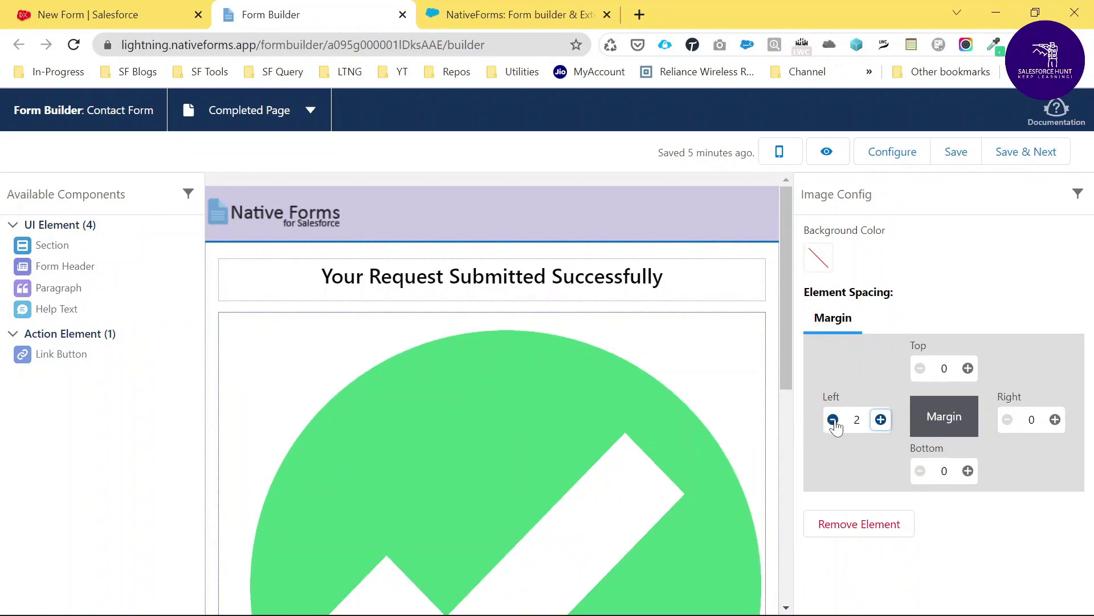
left_click(832, 420)
left_click(833, 419)
left_click(1055, 420)
left_click(1055, 419)
left_click(1055, 420)
left_click(1008, 420)
left_click(1007, 419)
Set the image's bottom margin to 3
left_click(968, 471)
left_click(967, 471)
scroll(713, 420, "down", 5)
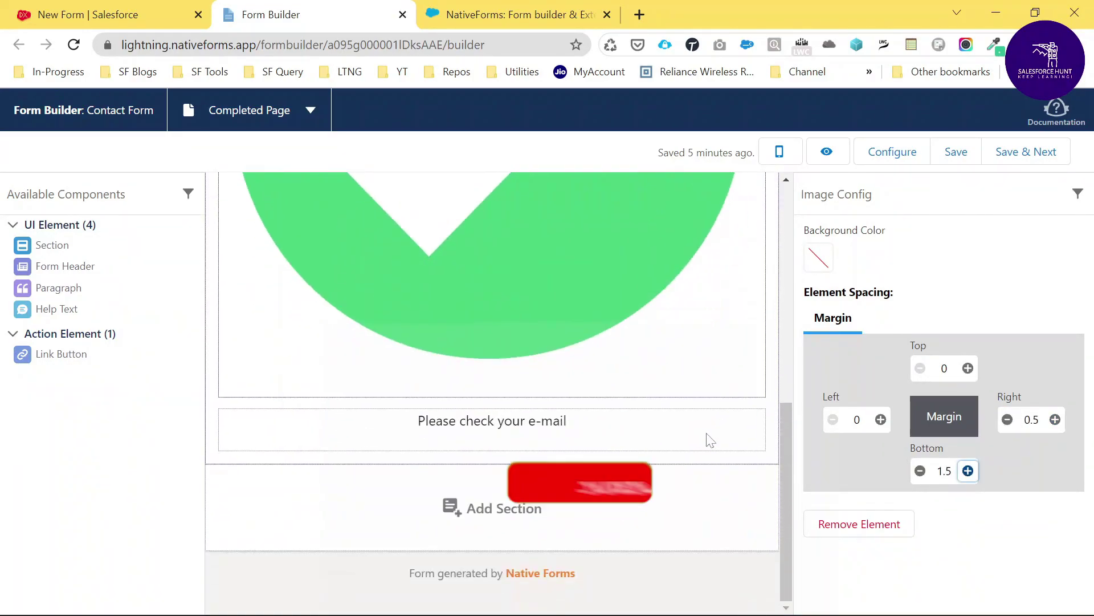
left_click(920, 471)
left_click(920, 471)
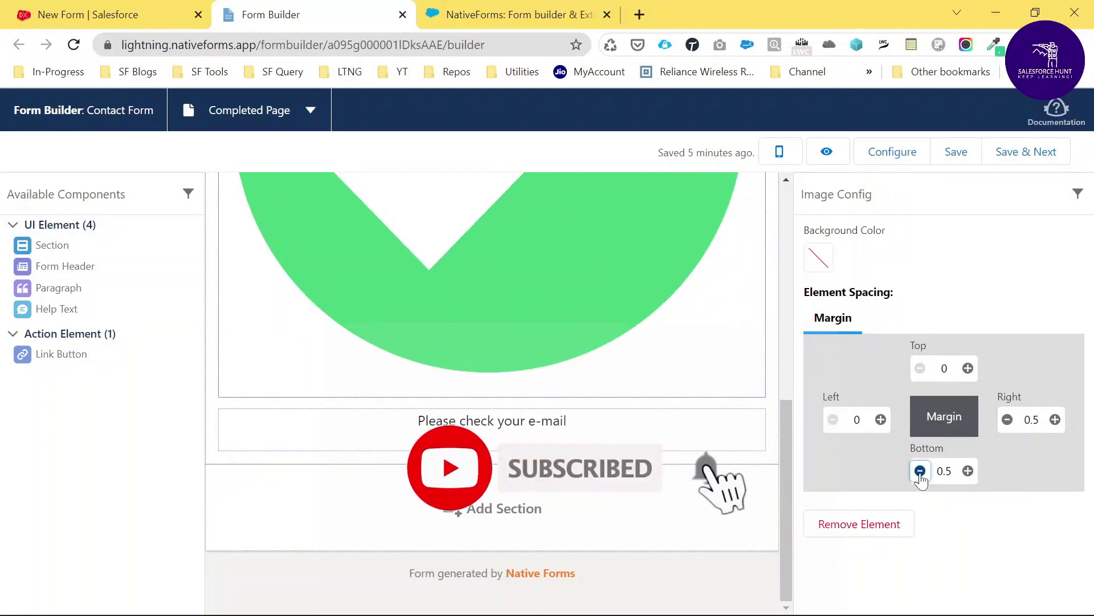
left_click(920, 471)
left_click(968, 471)
left_click(968, 471)
left_click(967, 471)
left_click(968, 471)
left_click(968, 470)
left_click(968, 470)
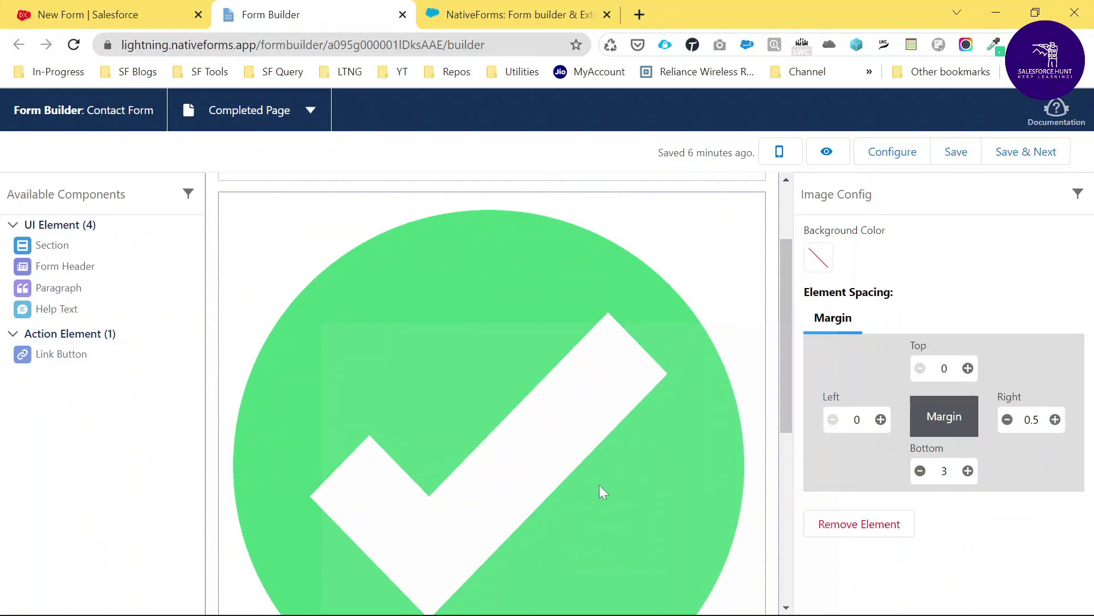
scroll(600, 484, "down", 4)
scroll(599, 487, "up", 6)
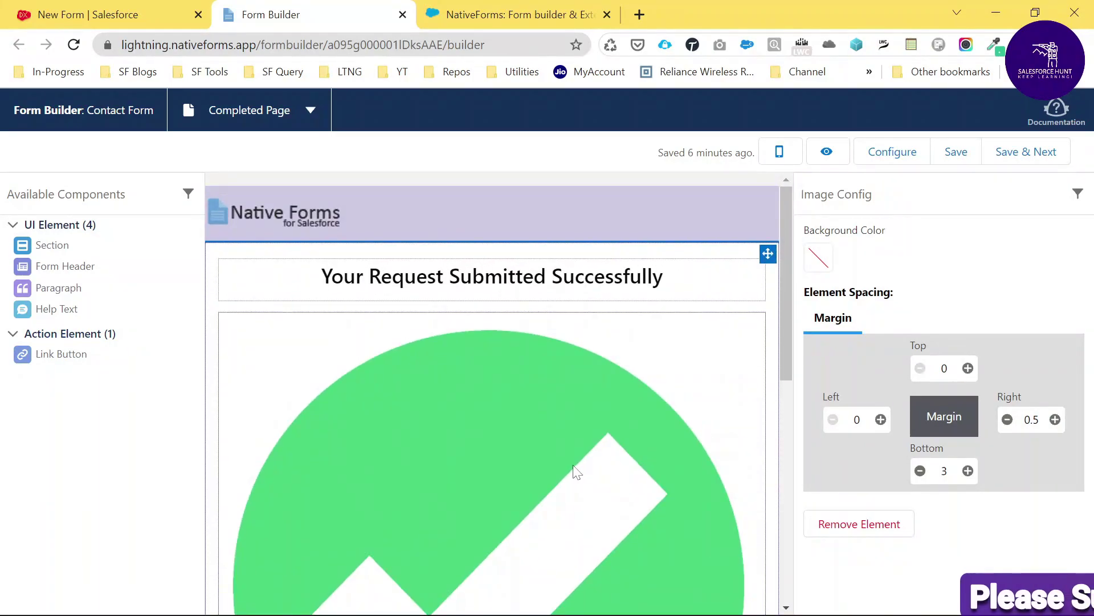
scroll(575, 471, "down", 3)
scroll(520, 374, "up", 2)
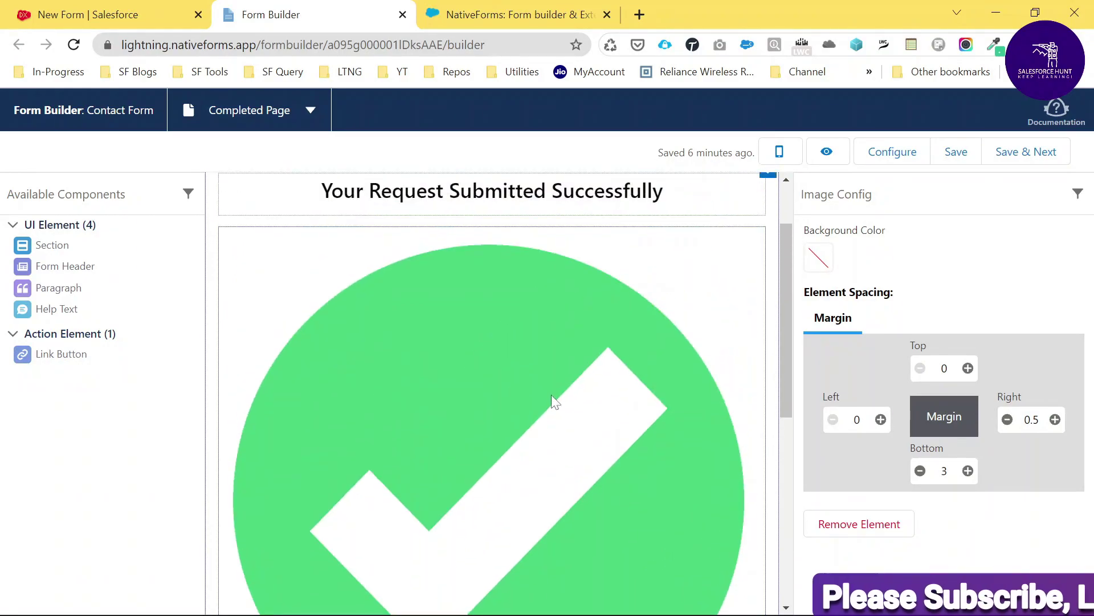
scroll(463, 402, "up", 2)
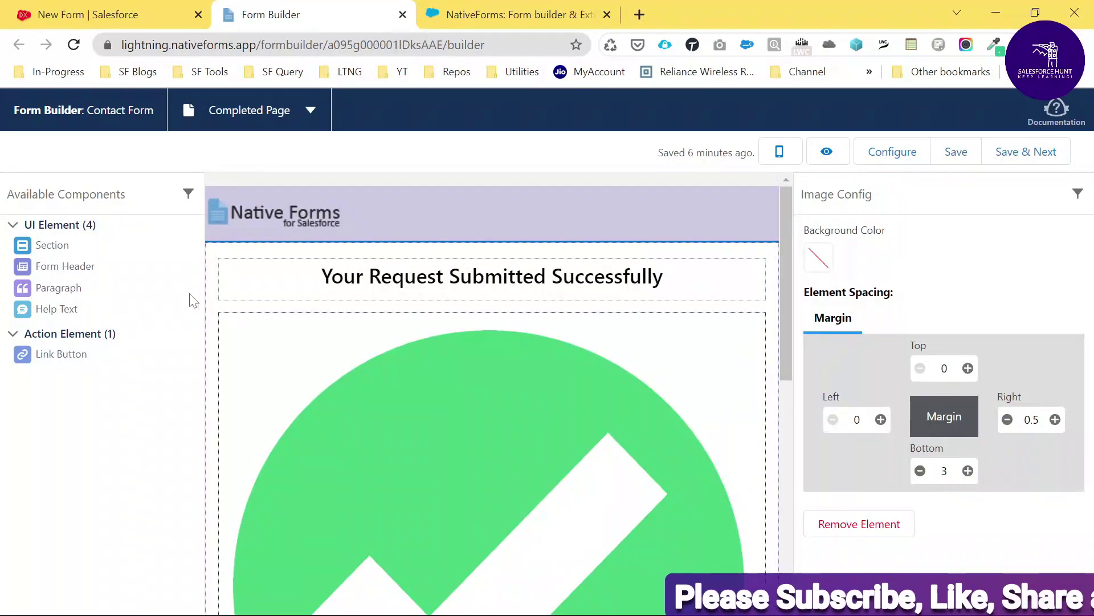
Return the form to Page 1 and save it with Save & Next
left_click(311, 110)
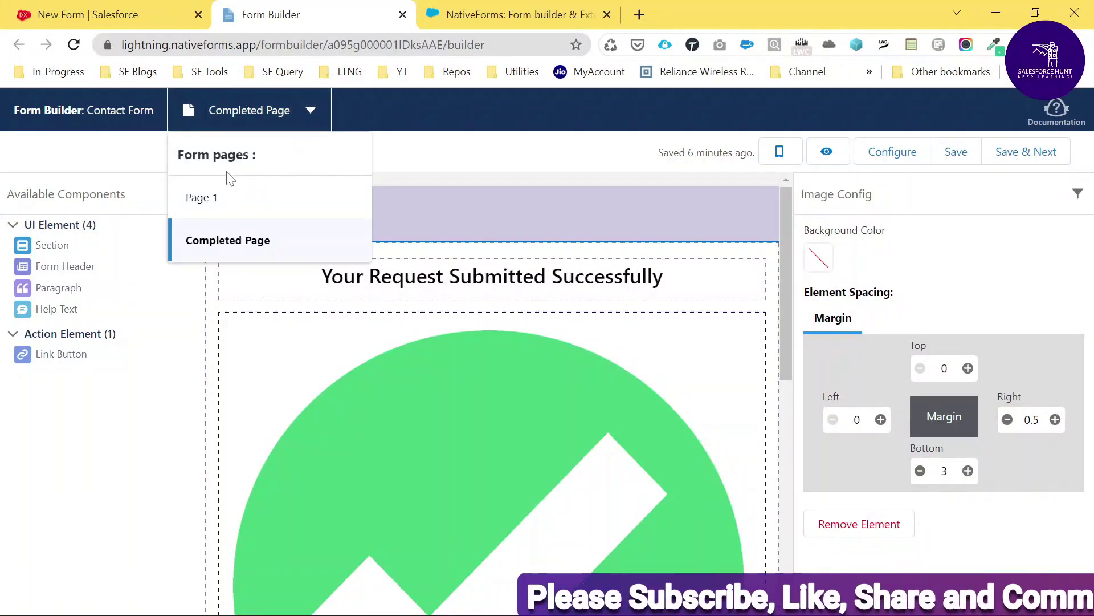
left_click(211, 196)
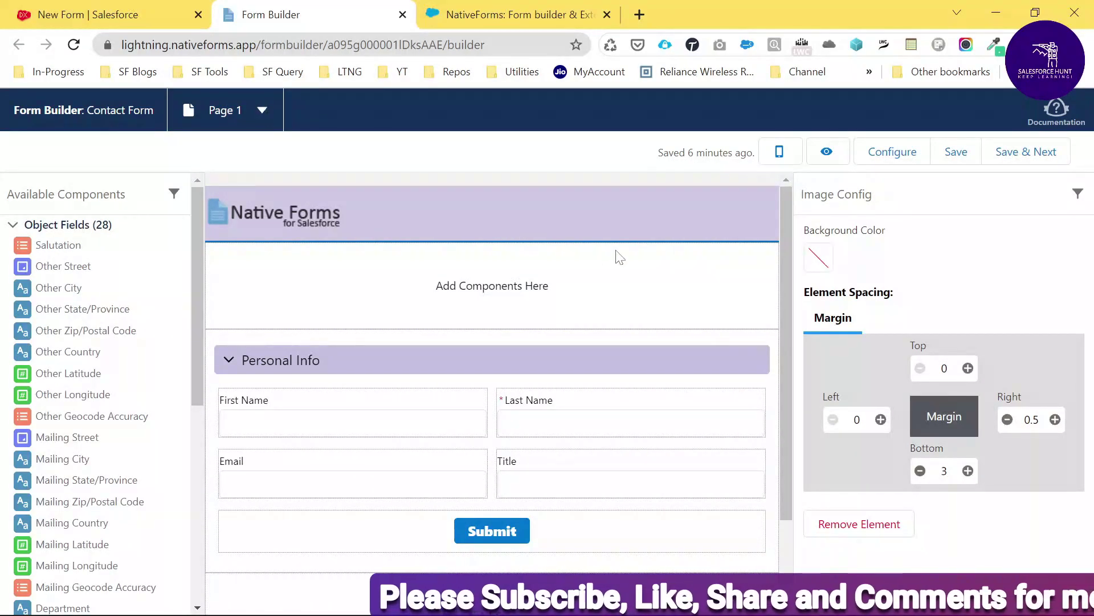
left_click(1014, 152)
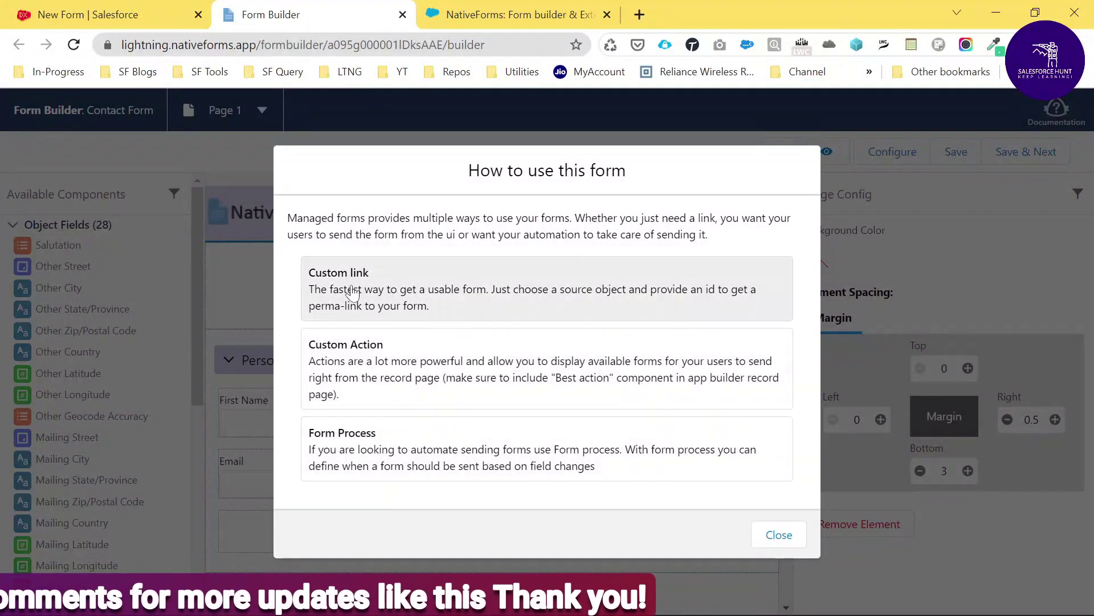
Create a Create A Child Record custom link: Account source, Contacts child, Contact Form
left_click(408, 295)
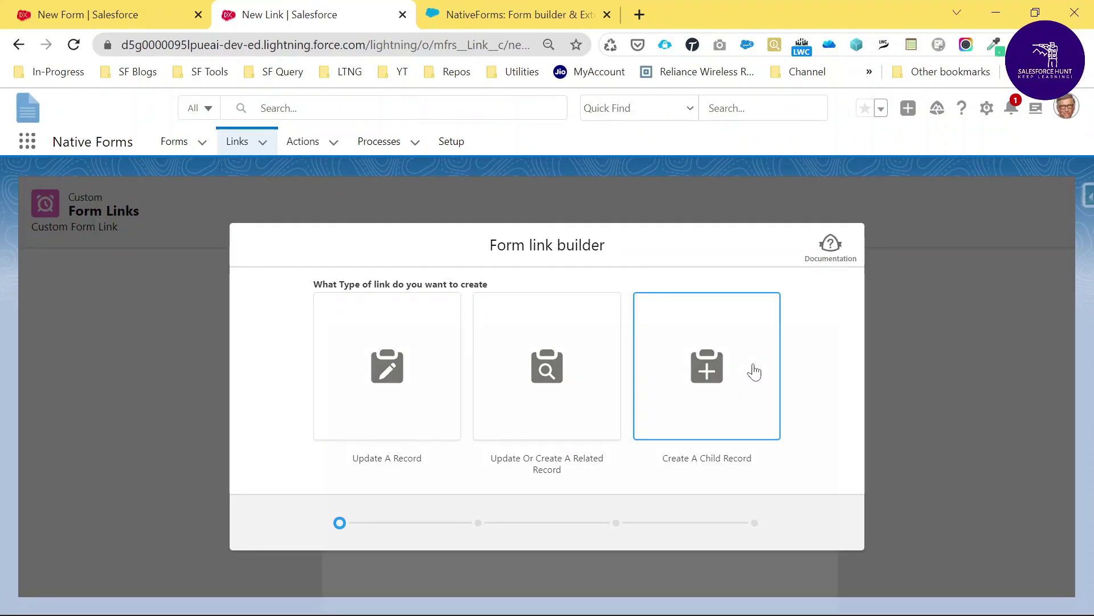
left_click(753, 370)
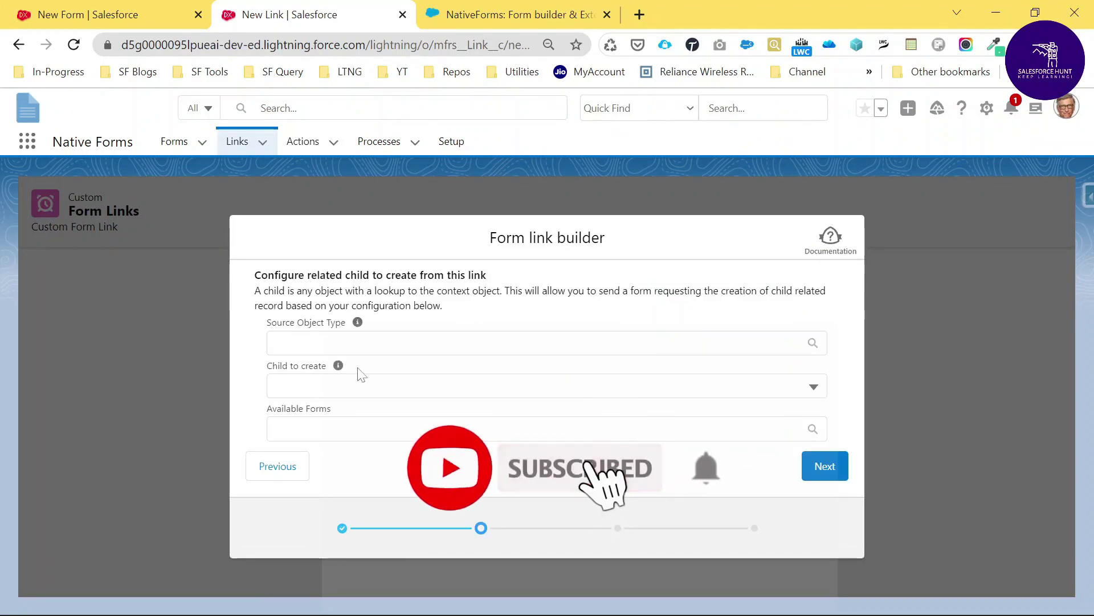
left_click(359, 342)
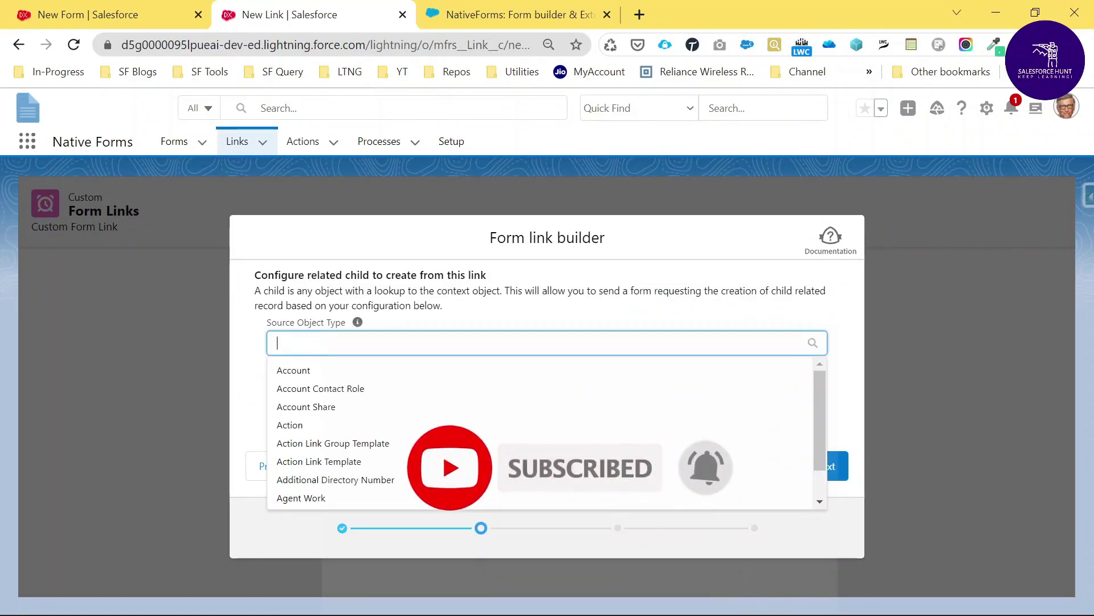
left_click(294, 370)
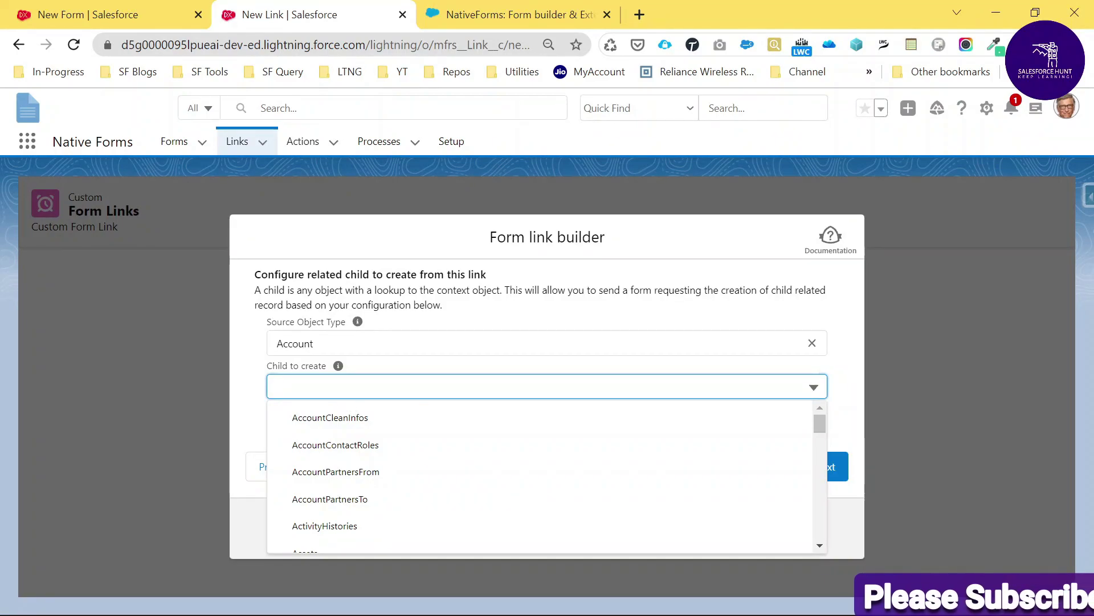
scroll(542, 465, "down", 5)
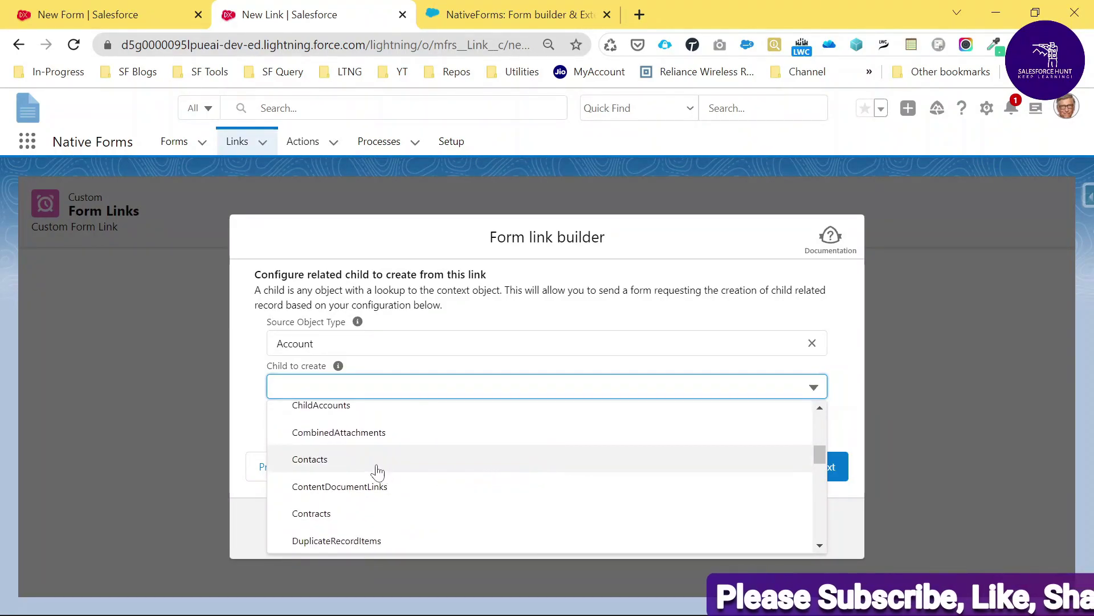
left_click(375, 465)
key("Tab")
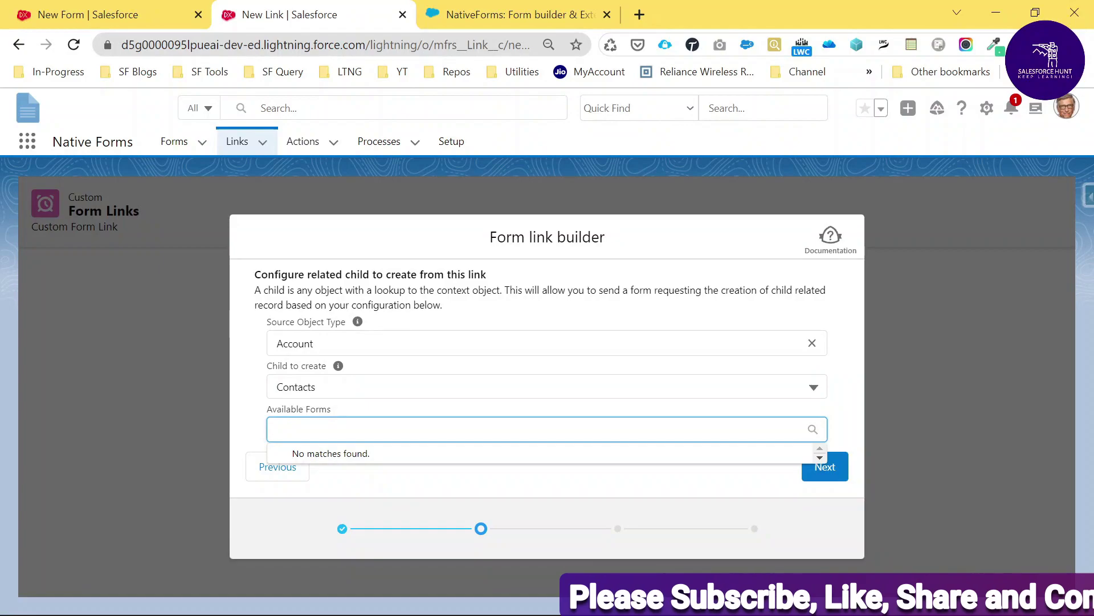
left_click(332, 461)
left_click(823, 477)
left_click(278, 337)
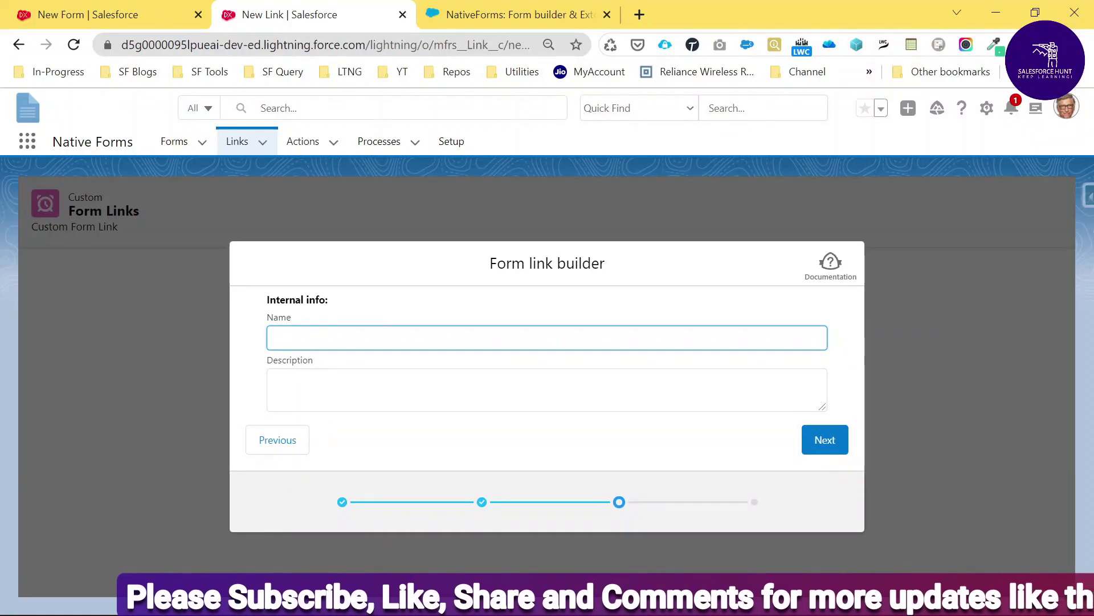
Name the link 'Contact Form Link', reuse that text as its description, and continue
type("Con")
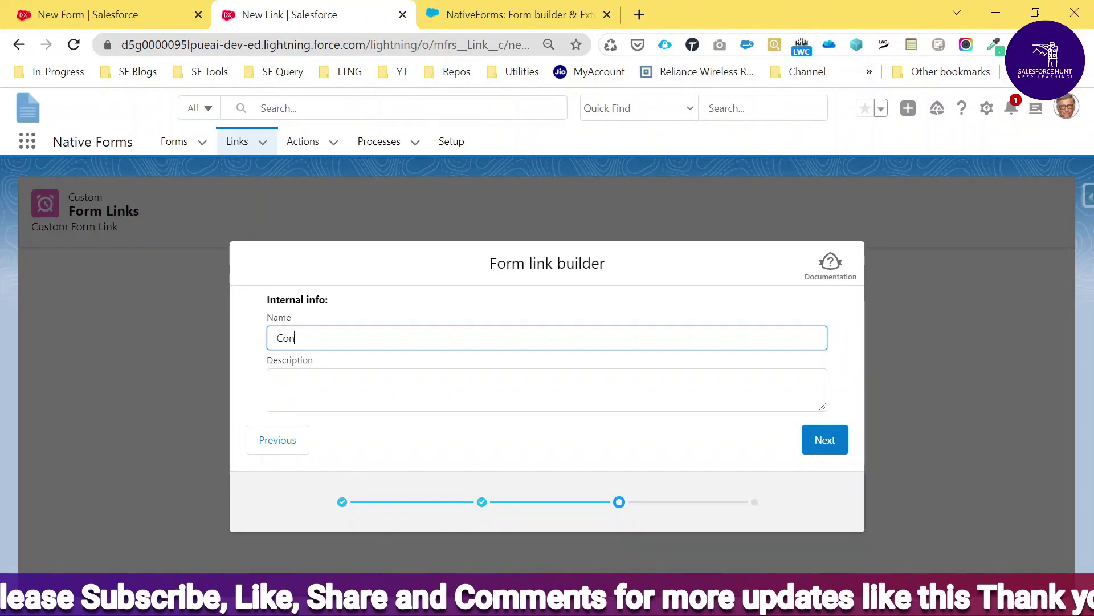
type("tact Form Link")
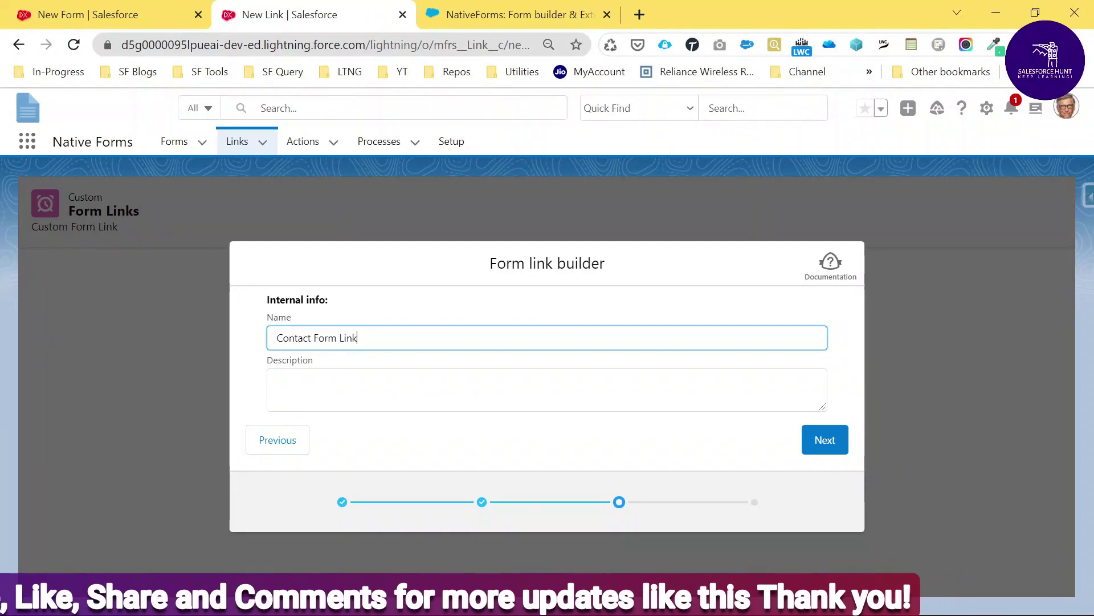
left_click(277, 383)
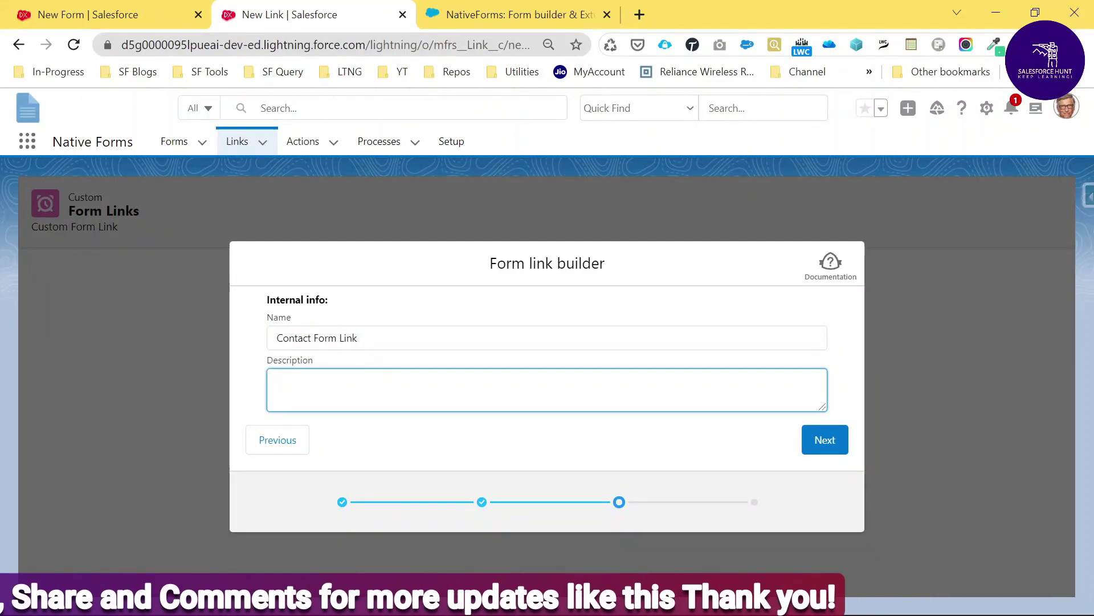
left_click_drag(365, 338, 207, 342)
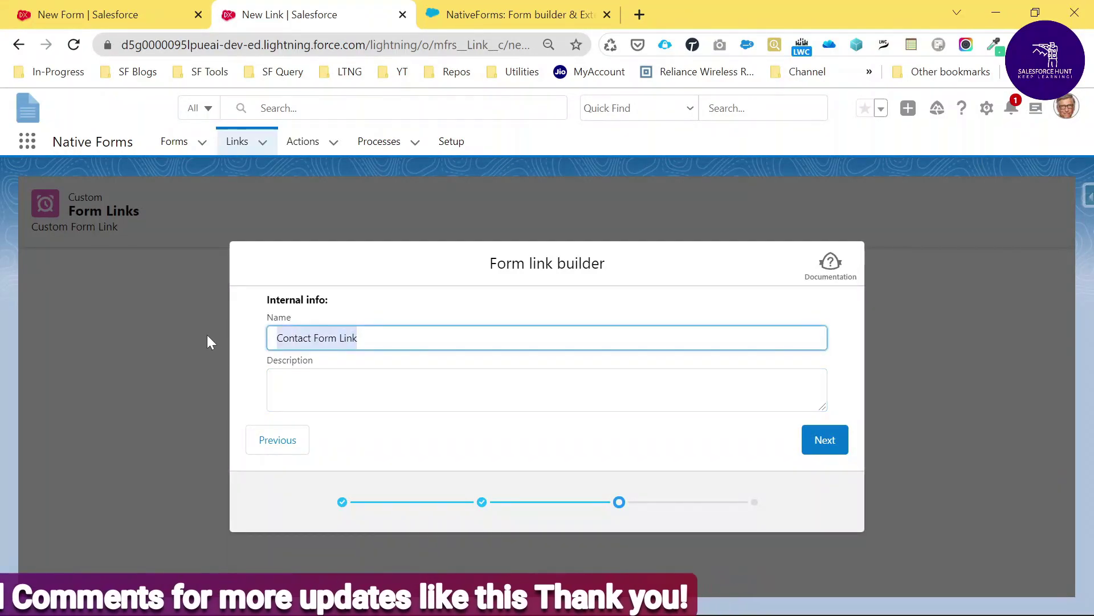
key("ctrl+c")
key("Tab")
key("ctrl+v")
left_click(831, 449)
scroll(655, 399, "down", 5)
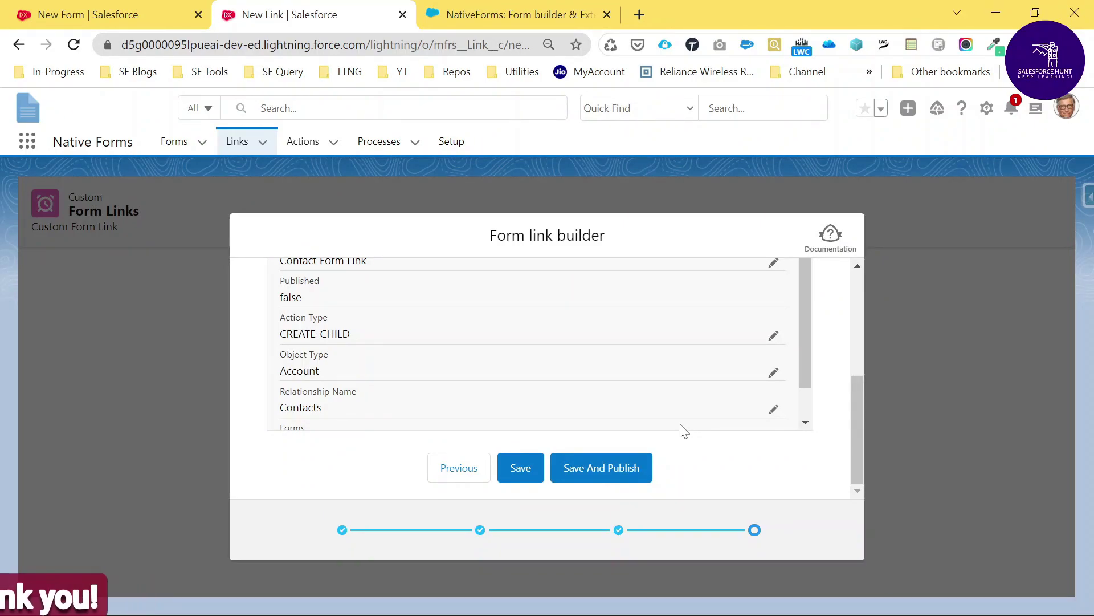
Publish the form link, select its shareable URL, and open an incognito window
left_click(600, 471)
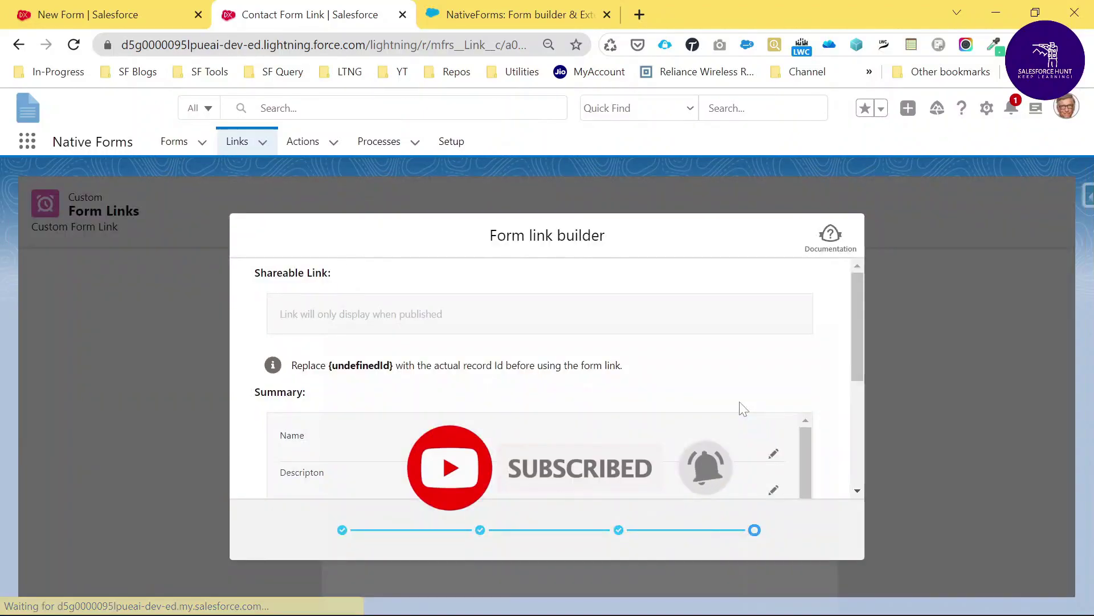
scroll(687, 382, "down", 3)
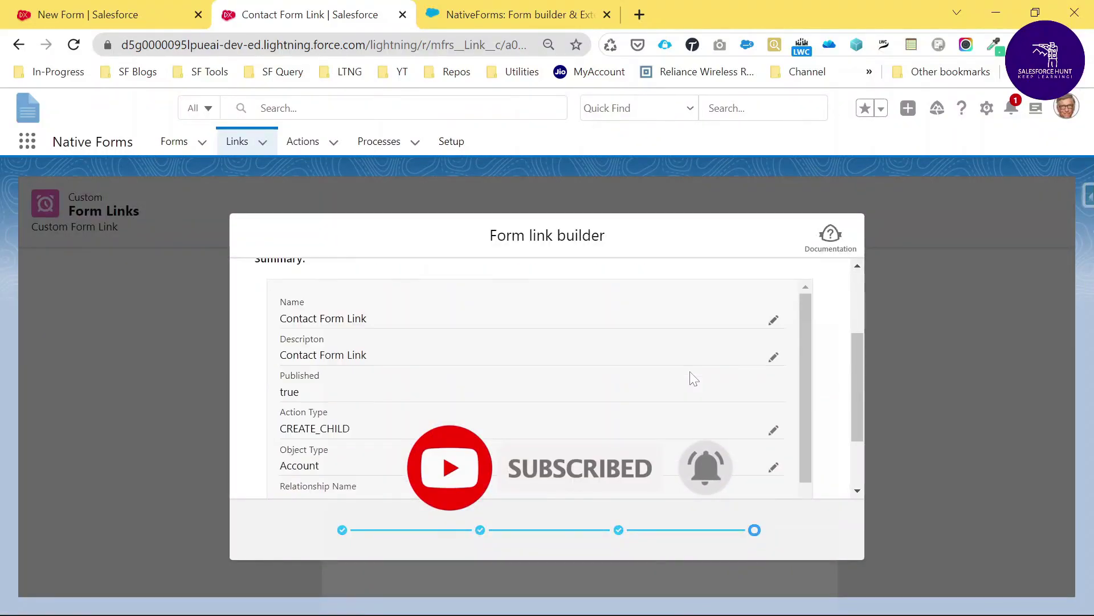
scroll(691, 387, "up", 3)
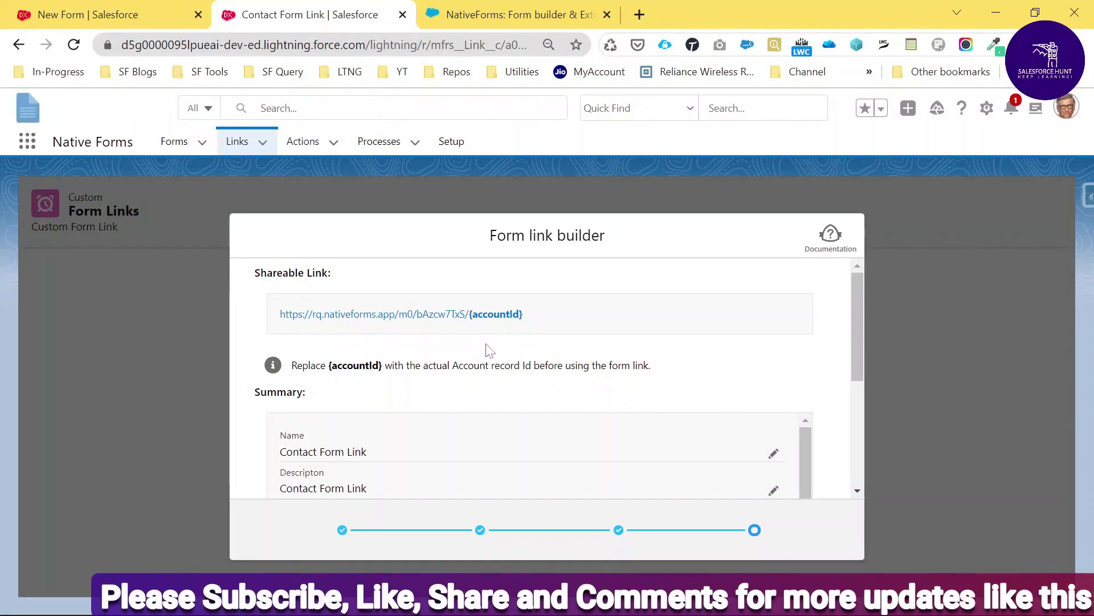
left_click_drag(525, 314, 279, 316)
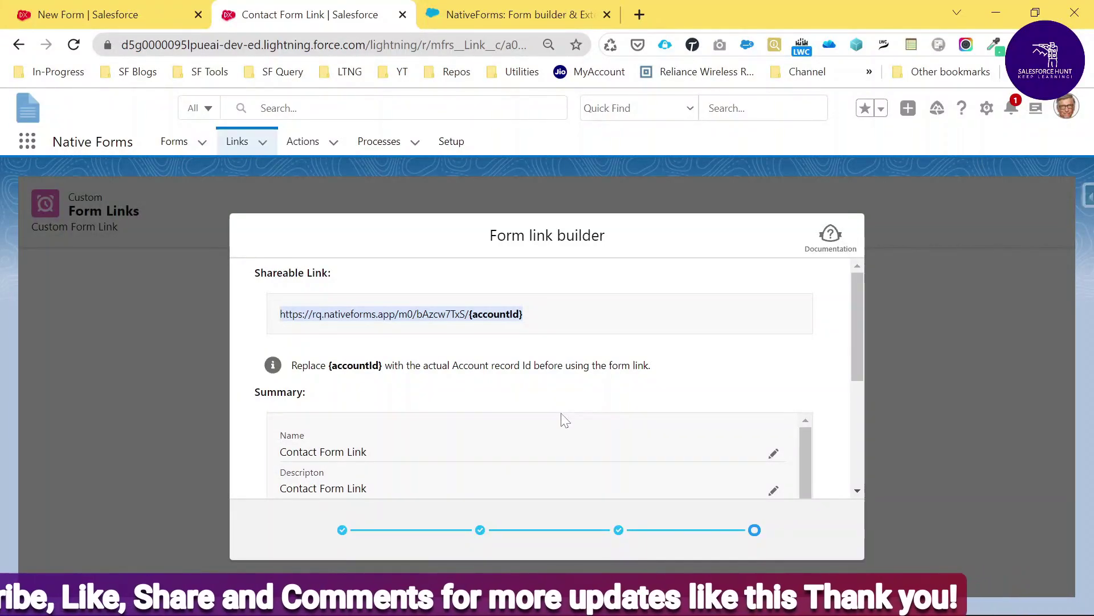
key("ctrl+shift+n")
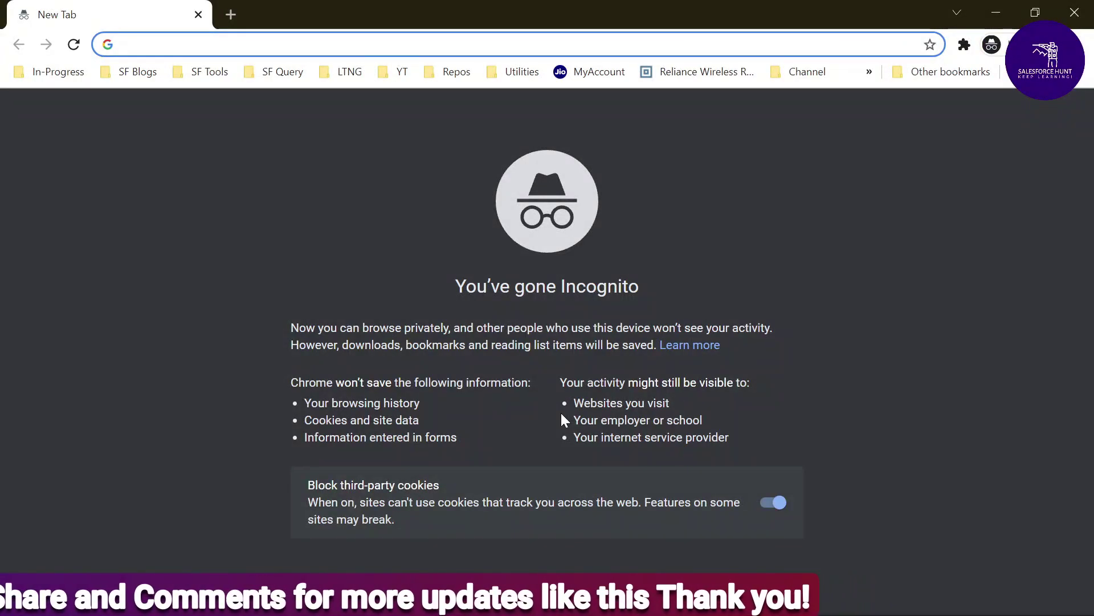
Paste the shareable link in the incognito window and remove its {accountId} placeholder
key("ctrl+v")
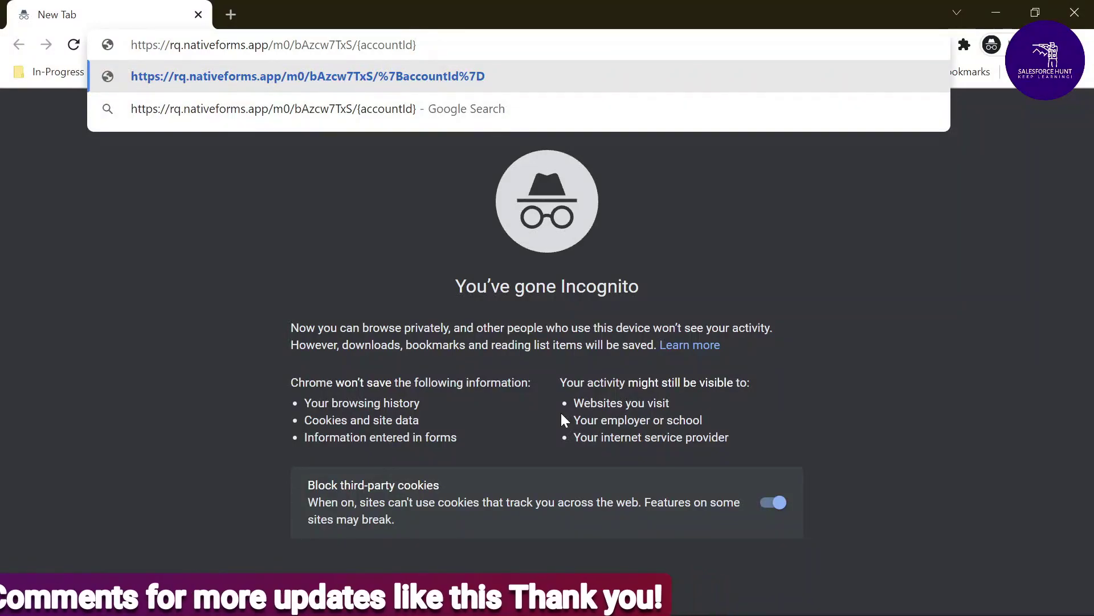
key("BackSpace")
key("BackSpace")
key("BackSpace")
key("BackSpace")
key("BackSpace")
key("BackSpace")
key("BackSpace")
key("BackSpace")
key("BackSpace")
key("BackSpace")
key("BackSpace")
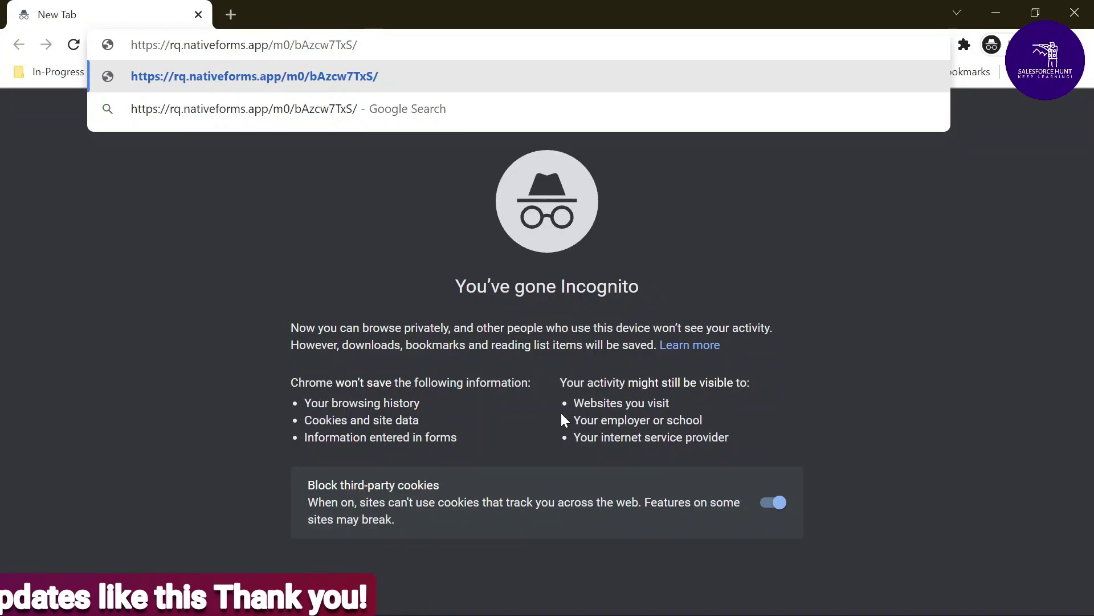
key("alt+Tab")
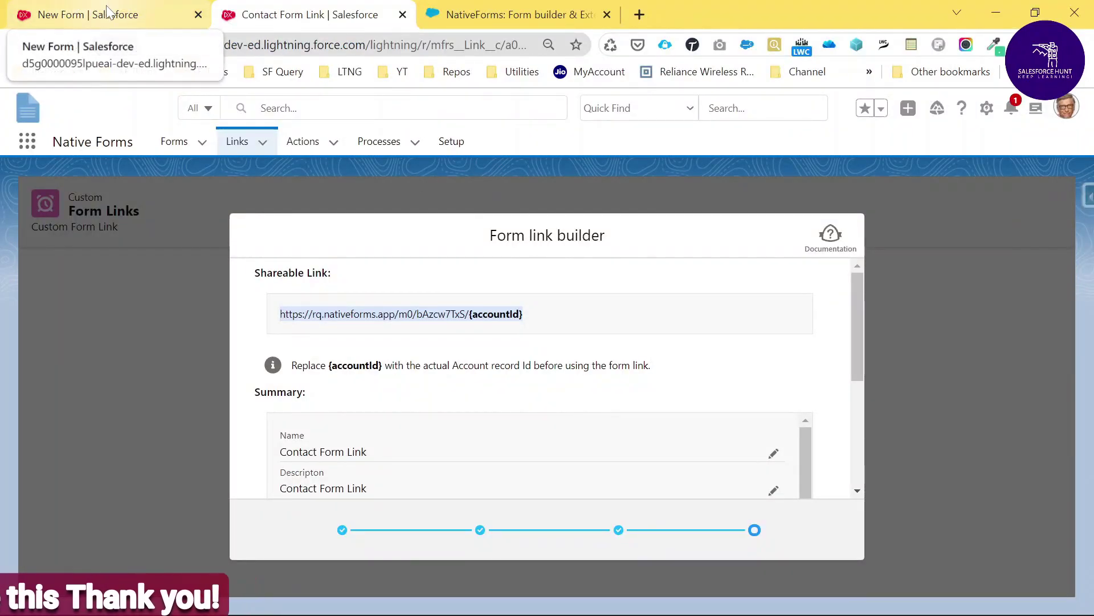
left_click(78, 8)
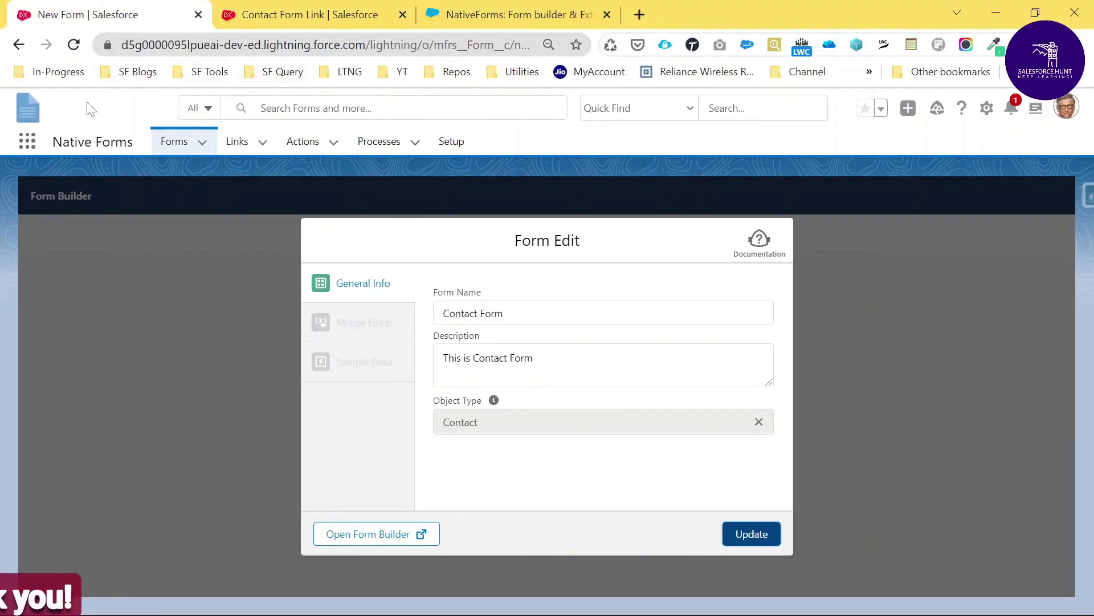
Duplicate the New Form tab and launch the Sales app by searching 'sales'
left_click(36, 148)
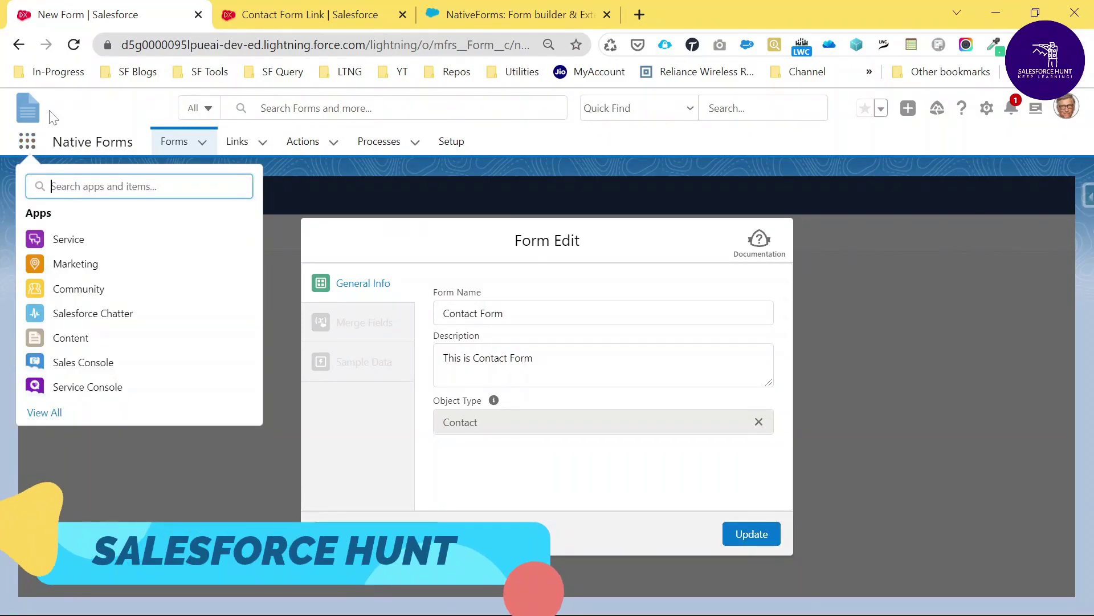
right_click(68, 10)
left_click(120, 129)
key("ctrl+shift+Tab")
type("sales")
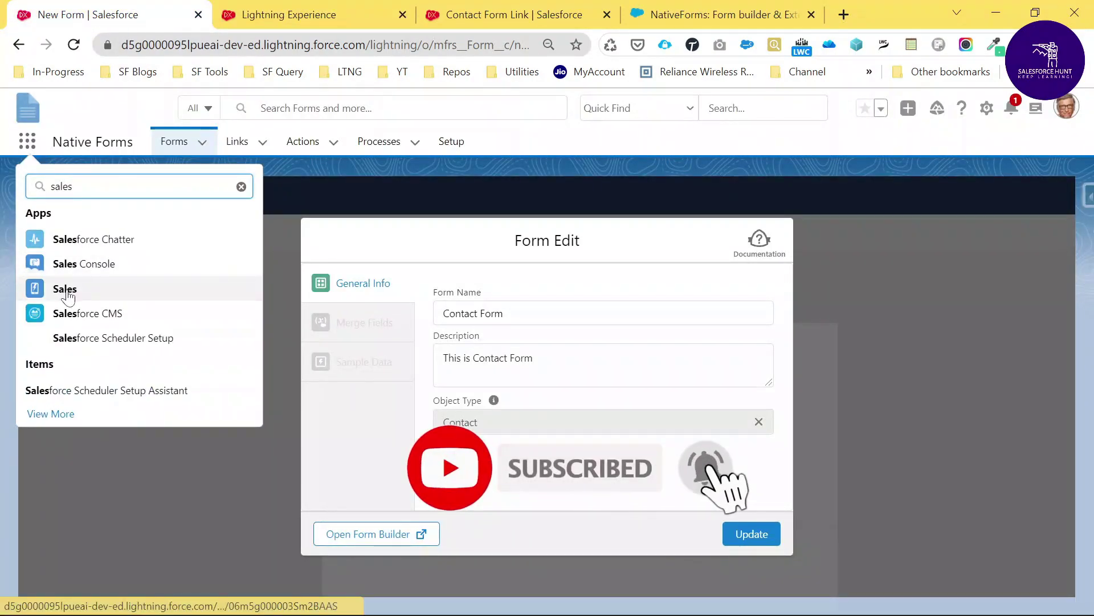
left_click(111, 285)
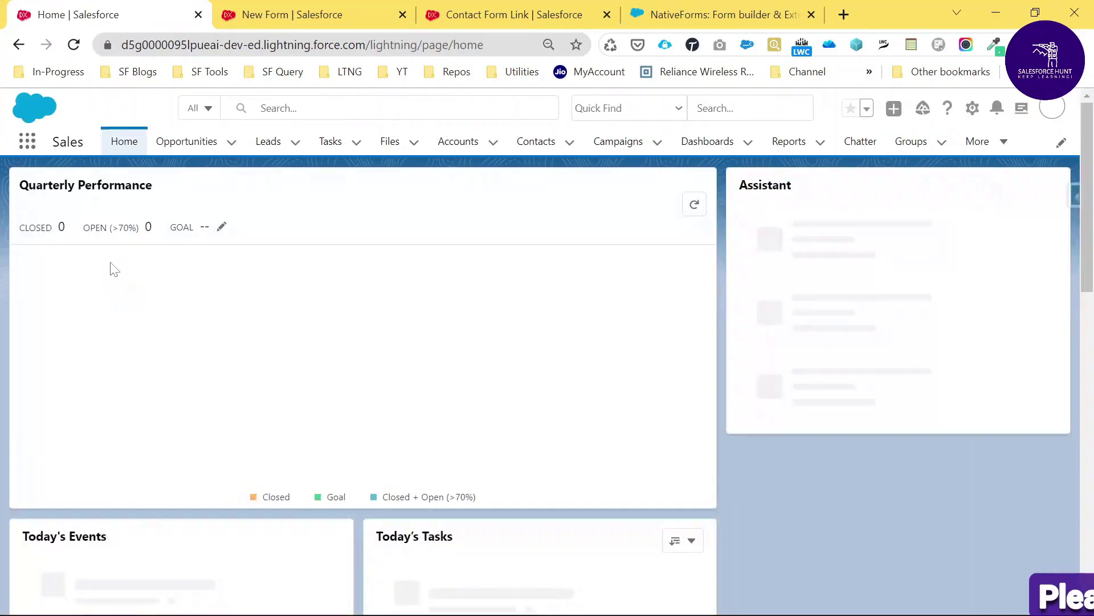
Open the Burlington Textiles Corp of America account and select its record Id in the URL
left_click(459, 146)
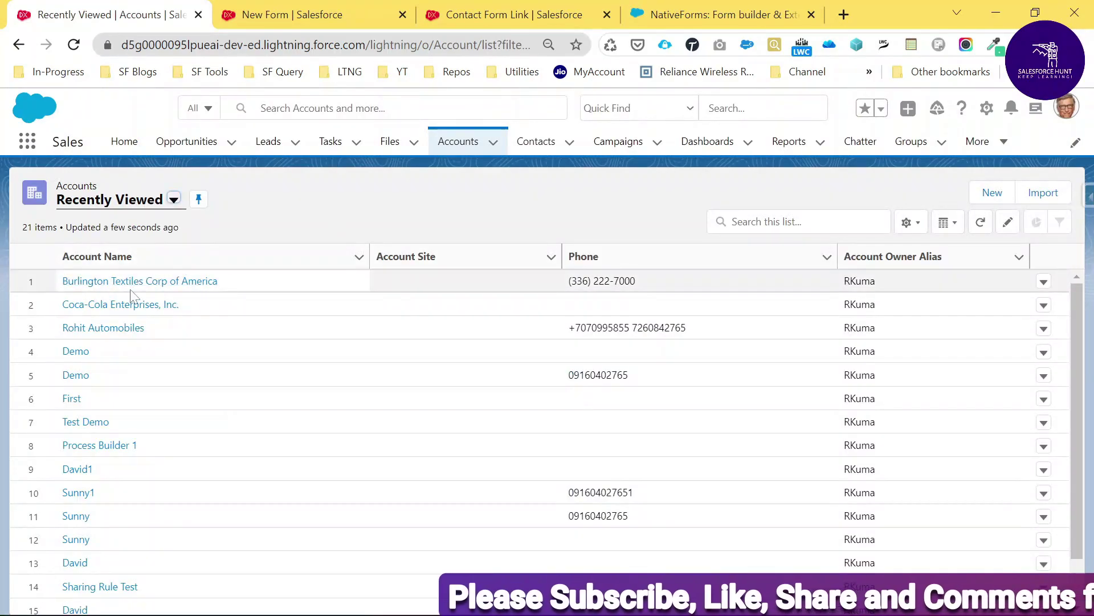
left_click(130, 281)
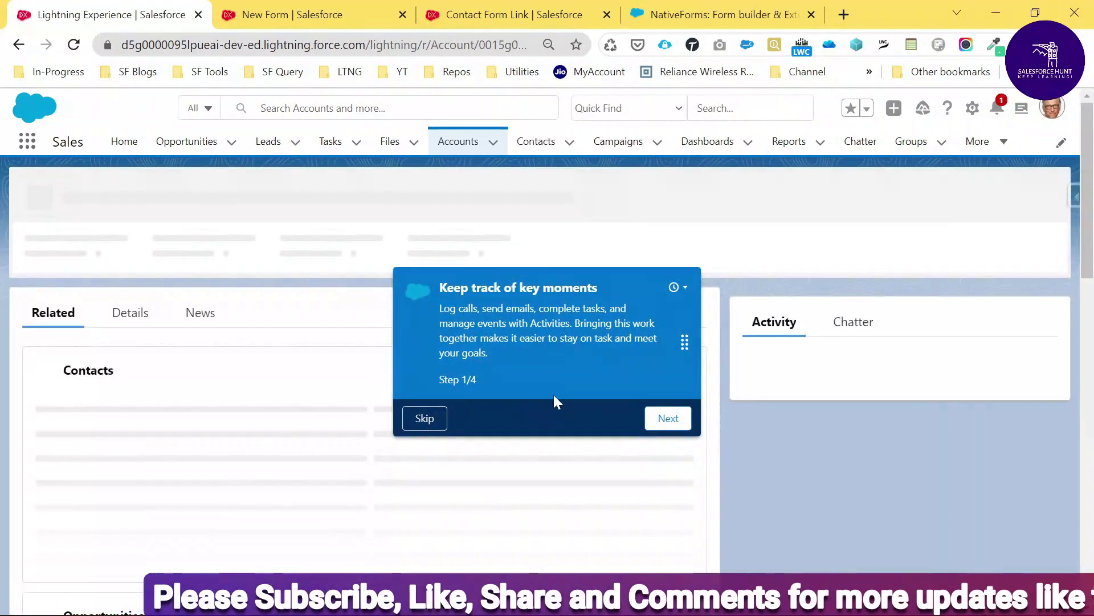
left_click(435, 425)
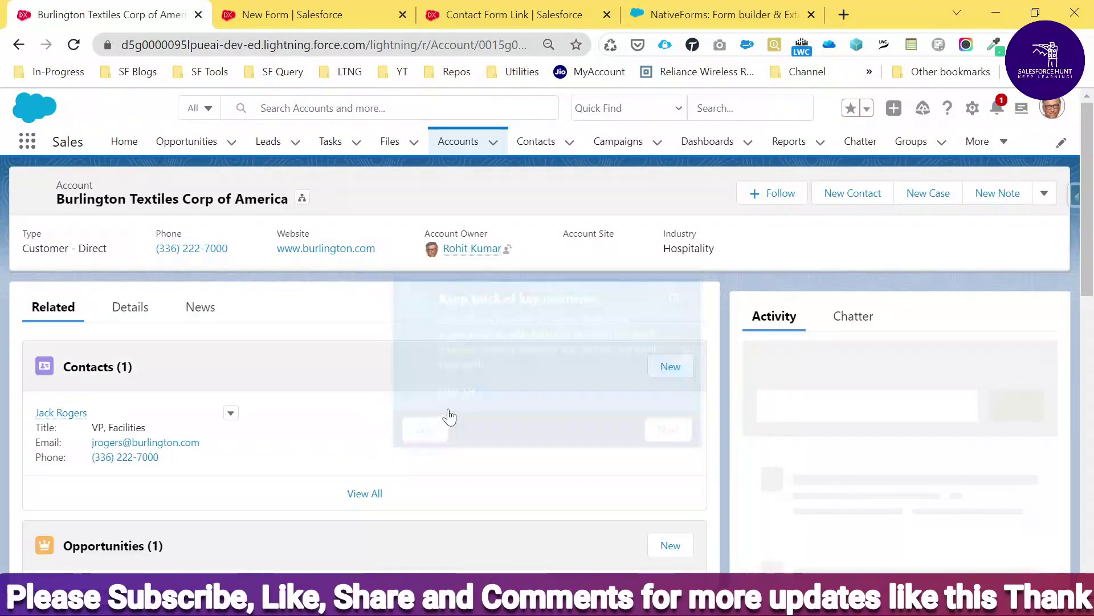
key("ctrl+l")
key("End")
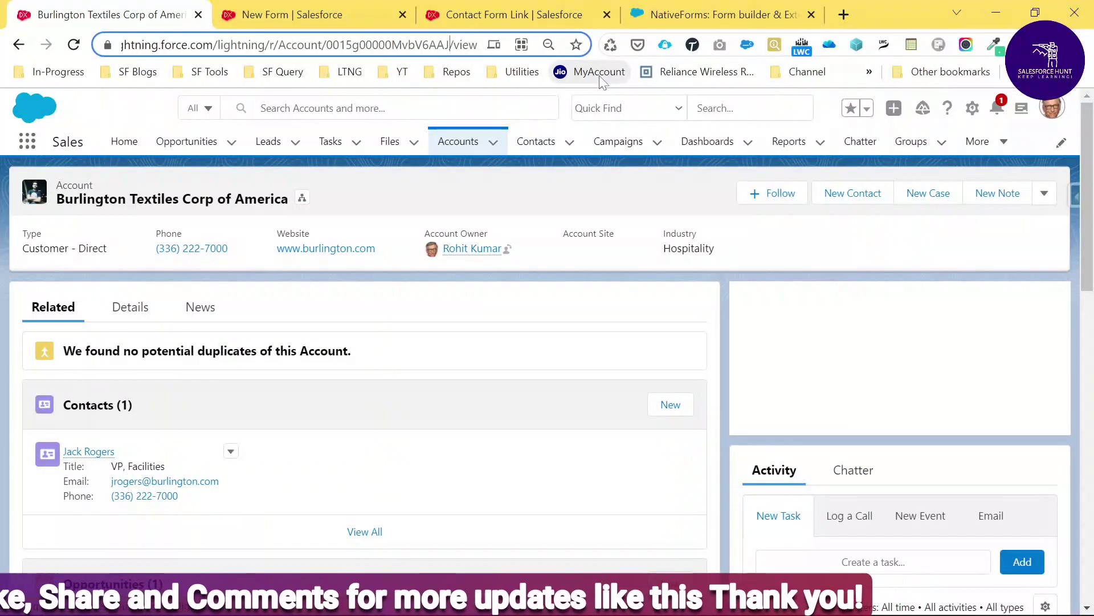
key("ctrl+shift+Left")
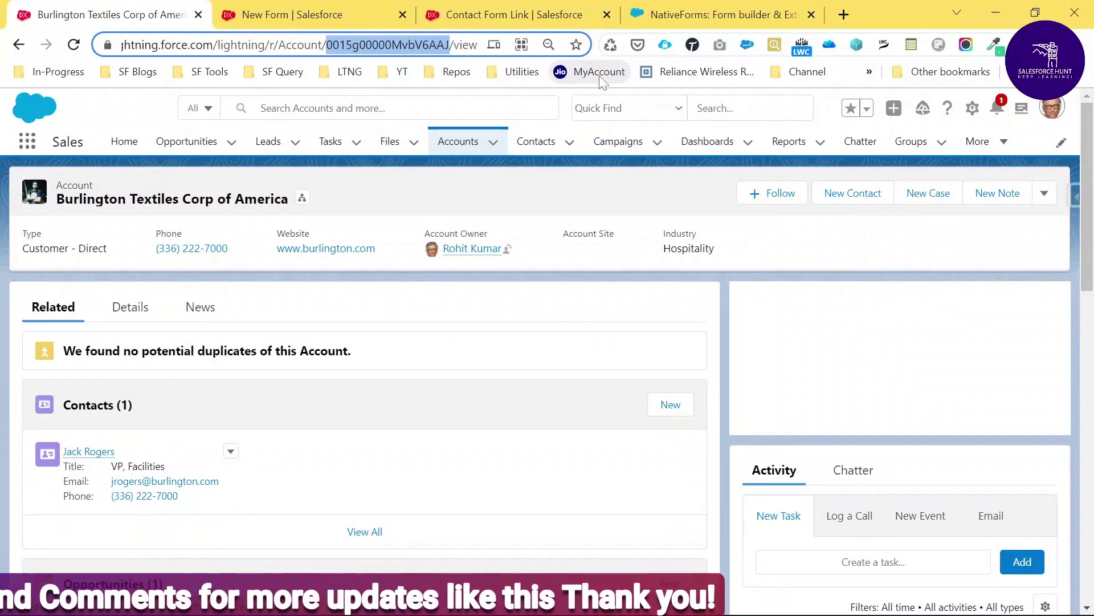
key("ctrl+shift+n")
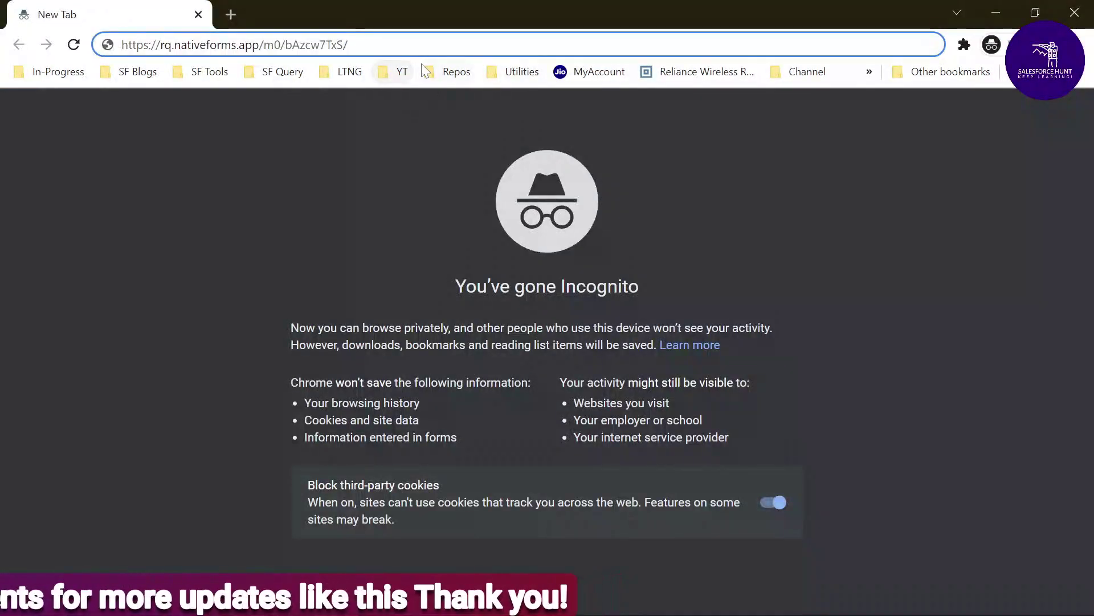
Load the Contact form link with the account's record Id appended and expand Personal Info
key("ctrl+v")
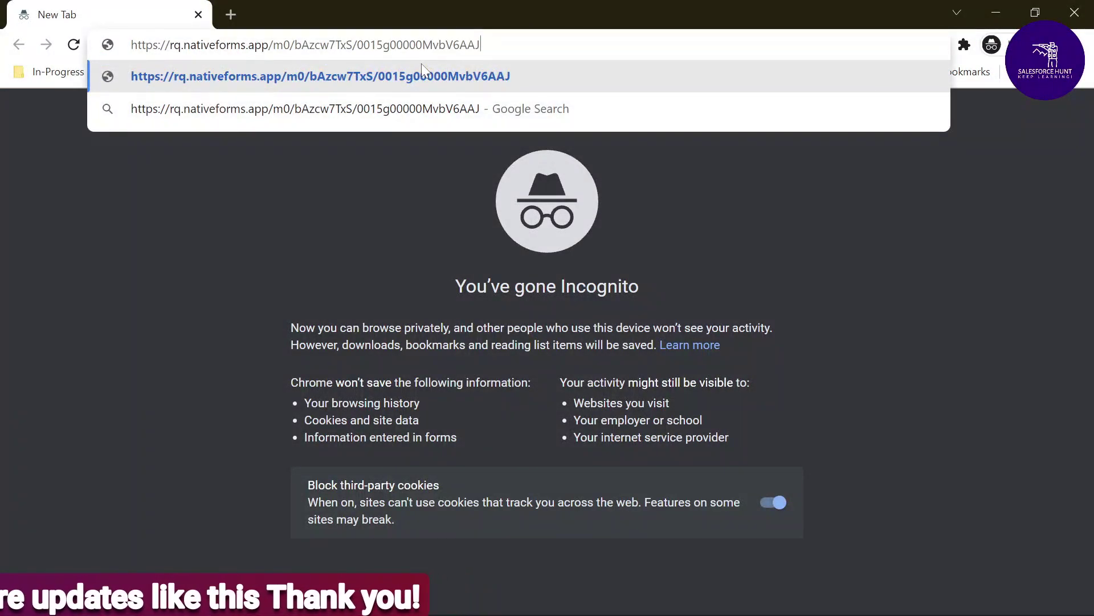
key("Return")
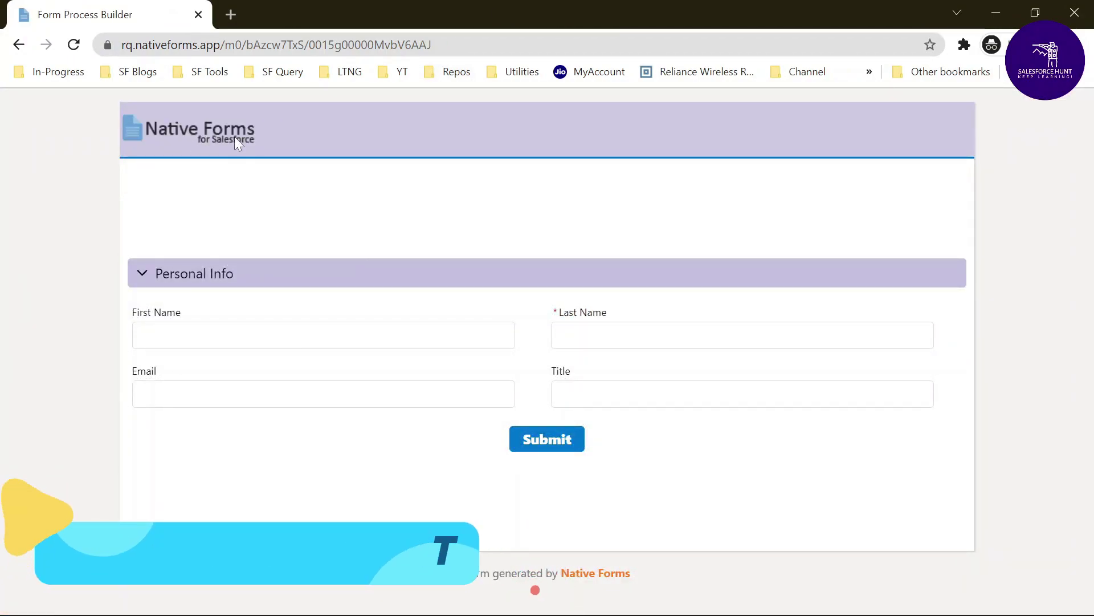
left_click(140, 275)
left_click(140, 275)
left_click(141, 274)
left_click(141, 274)
Fill in the contact's first name, last name and e-mail, then submit the form
left_click(196, 336)
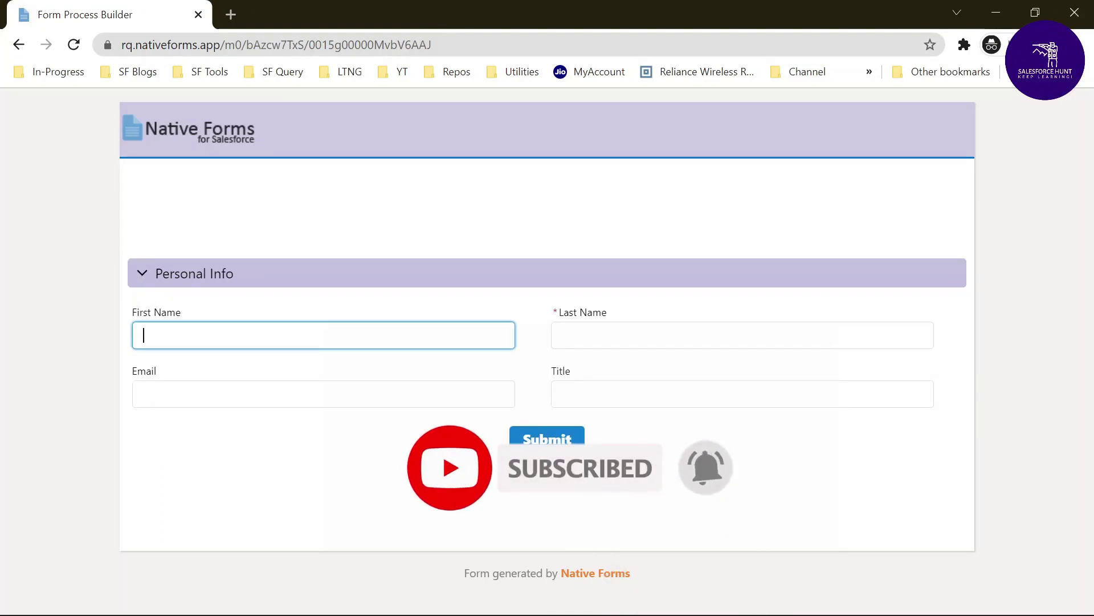
key("Tab")
key("Tab")
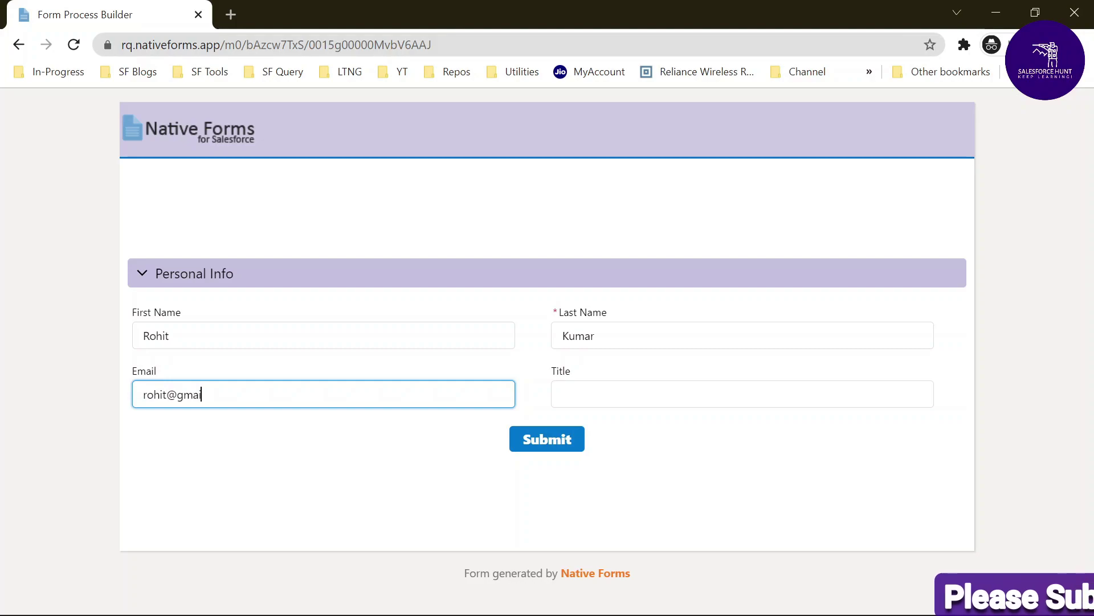
key("Tab")
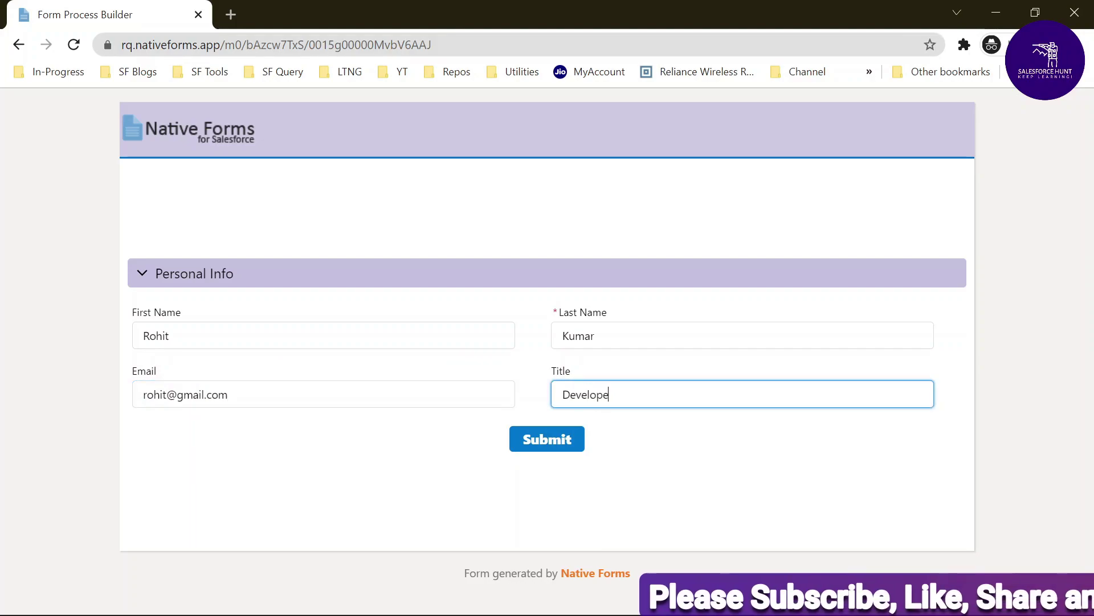
left_click(558, 445)
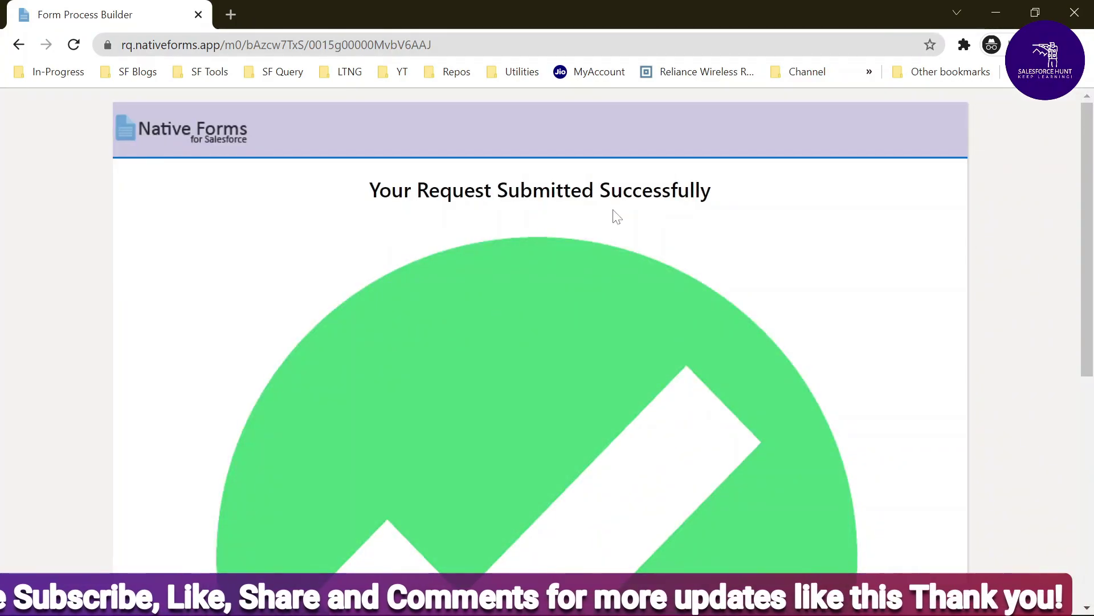
Scroll the success page to highlight the 'Please check your e-mail' notice, then return to the top
scroll(630, 308, "down", 3)
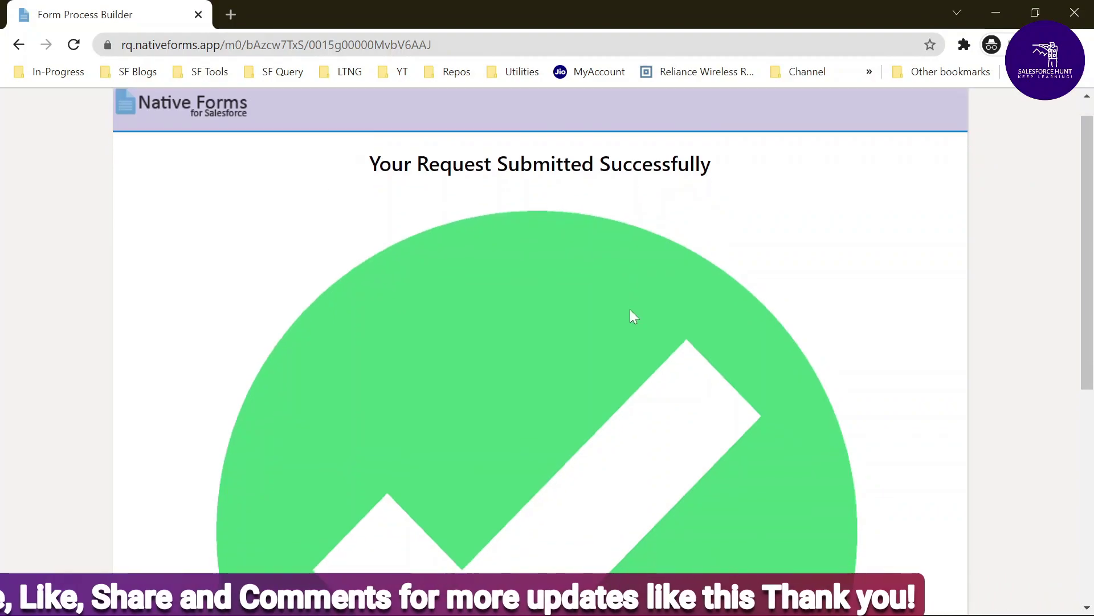
scroll(610, 245, "up", 3)
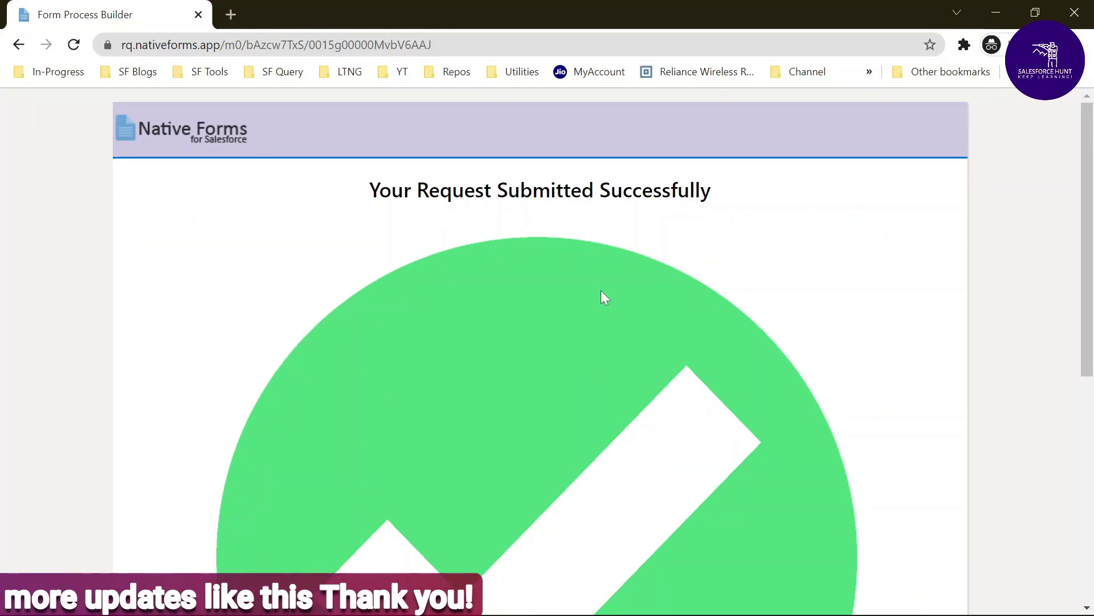
scroll(600, 289, "down", 7)
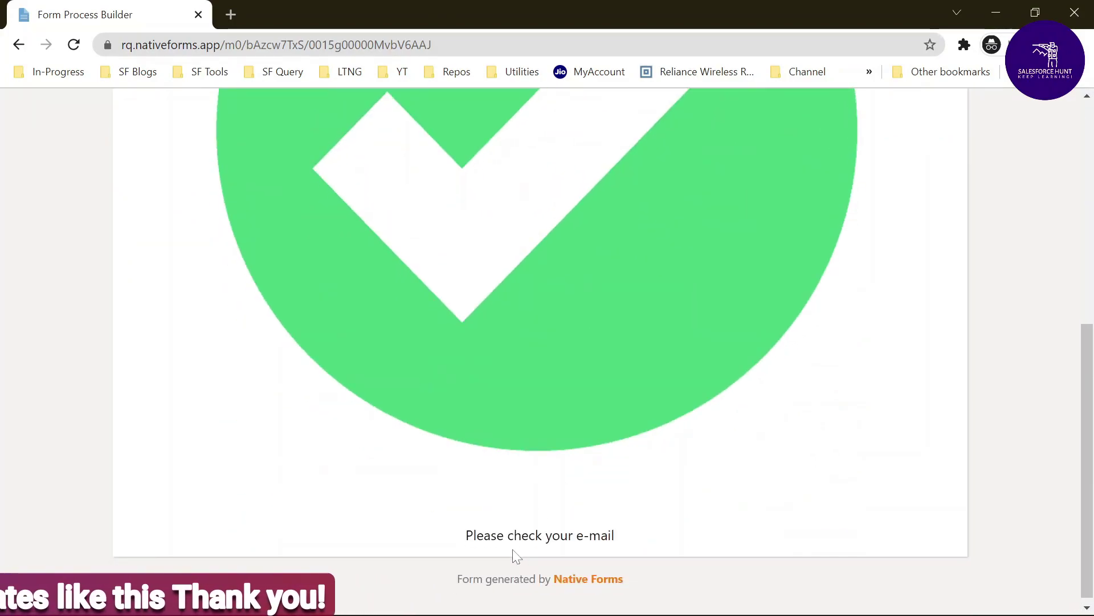
left_click_drag(462, 539, 627, 536)
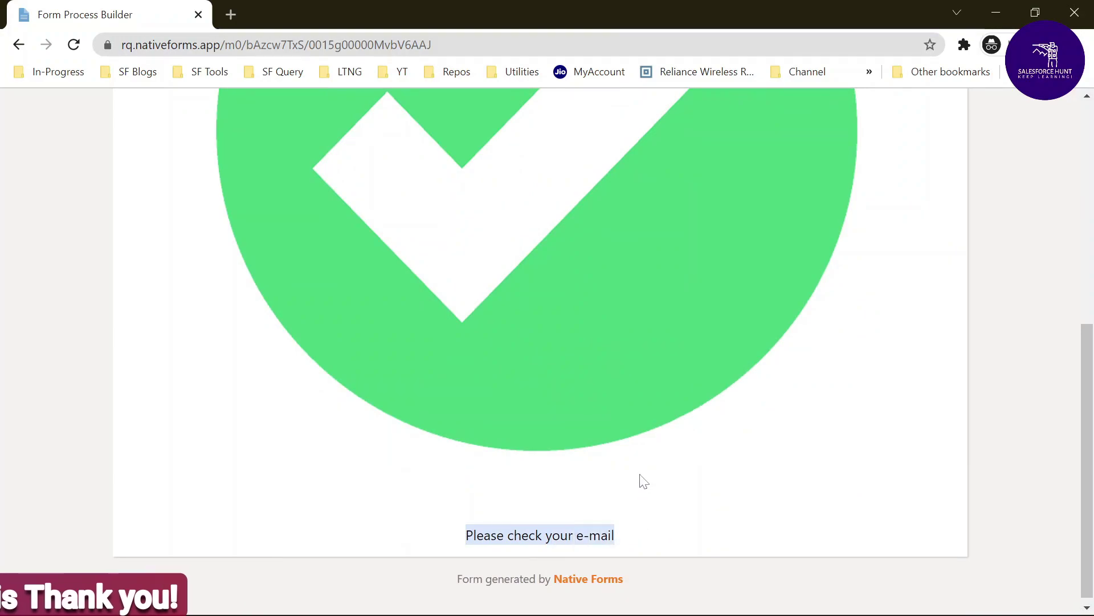
scroll(643, 479, "up", 7)
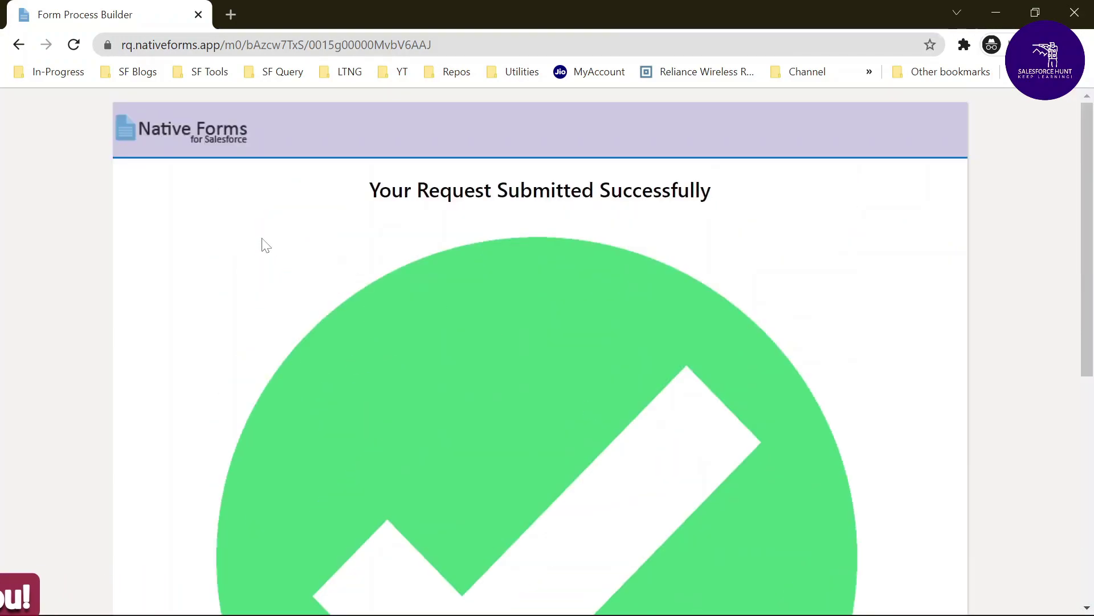